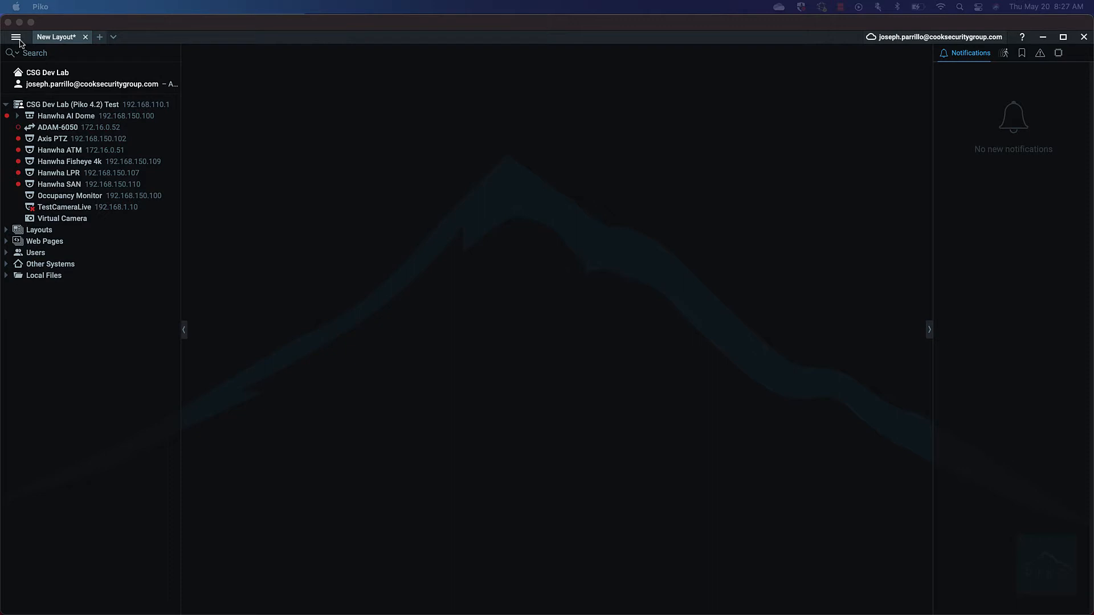
Step: Select the CSG Dev Lab server and choose Add Device... from the main menu
{"action": "left_click", "coordinate": [57, 105]}
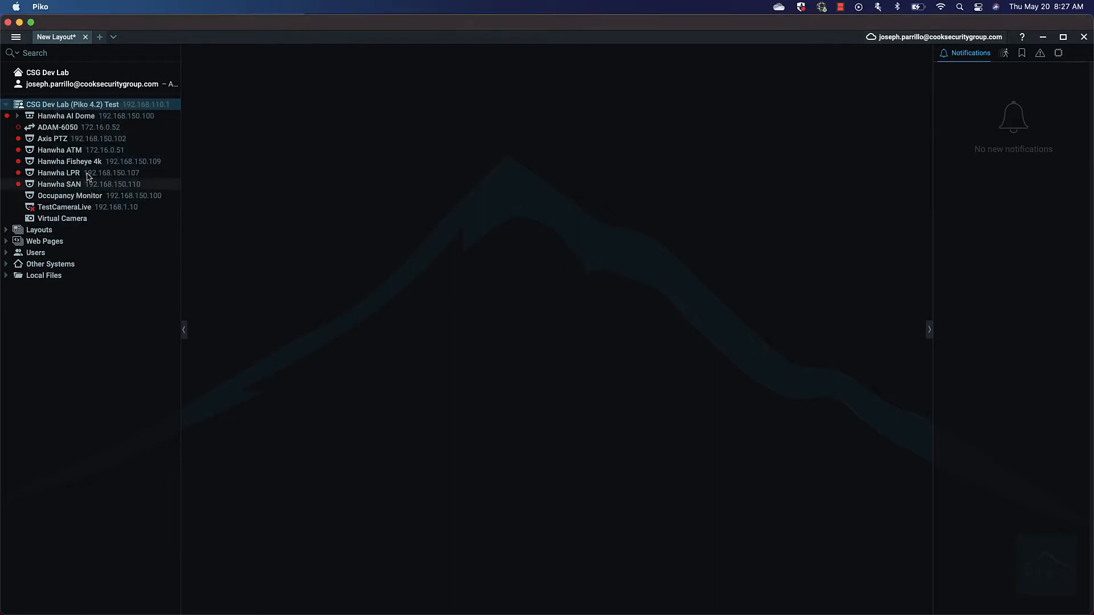
{"action": "right_click", "coordinate": [64, 104]}
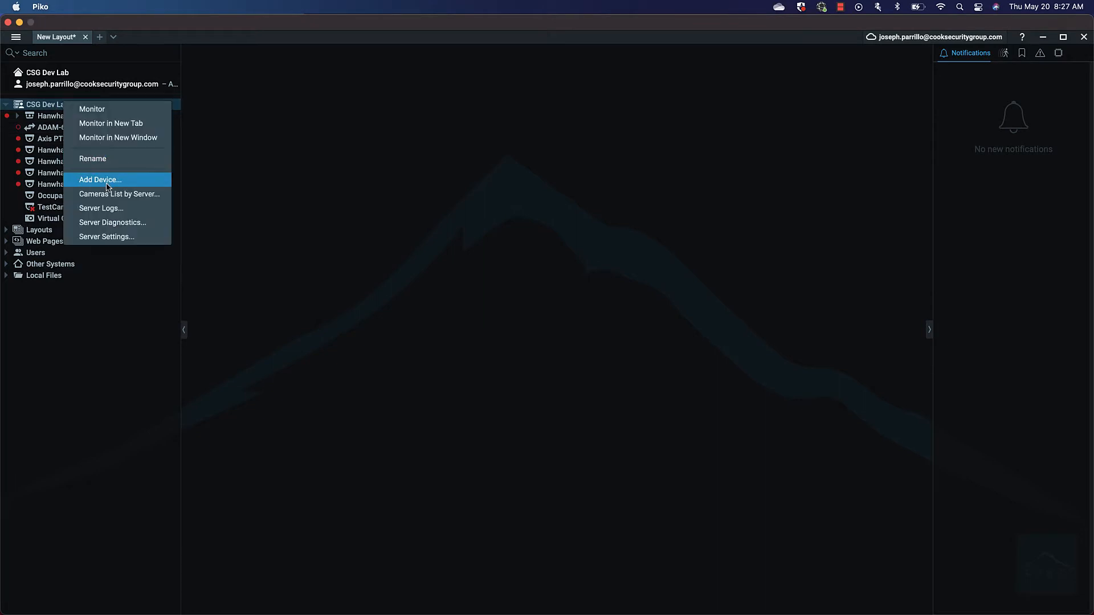
{"action": "left_click", "coordinate": [93, 368]}
{"action": "left_click", "coordinate": [13, 38]}
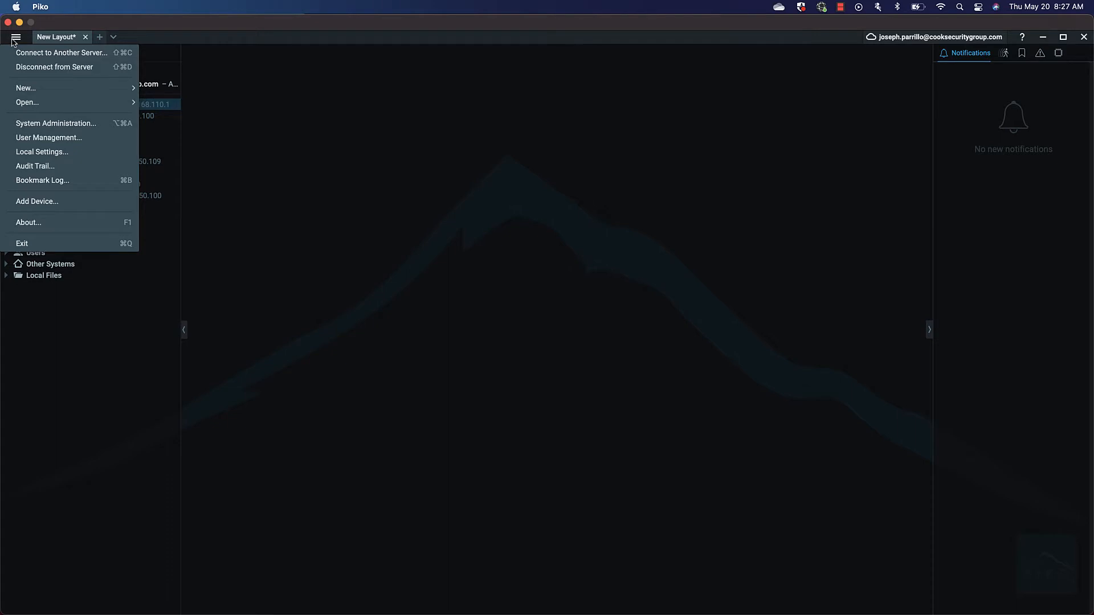
{"action": "left_click", "coordinate": [38, 204]}
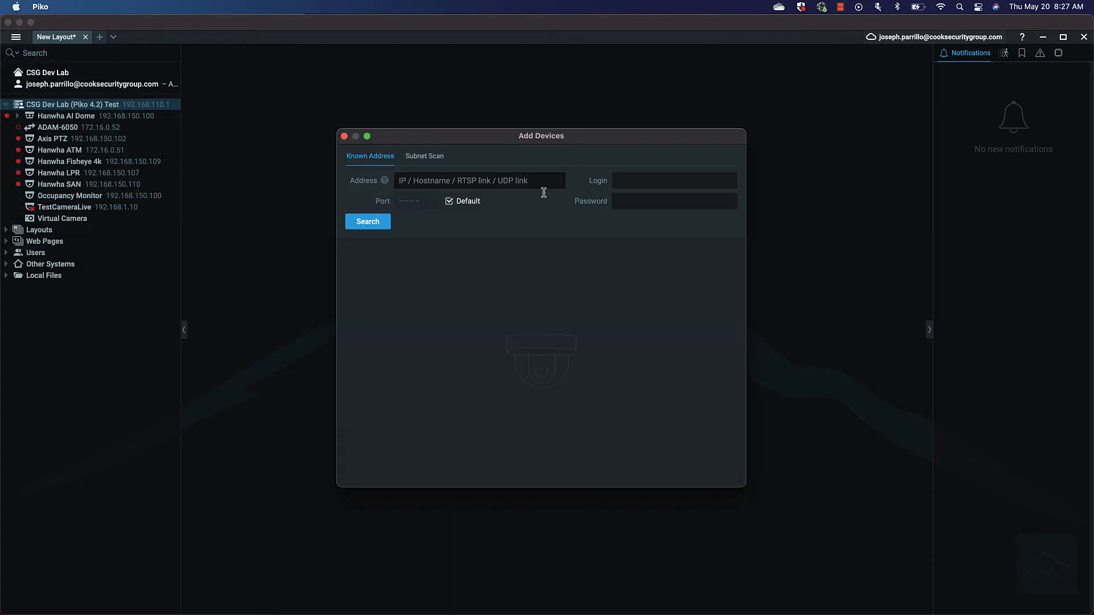
Step: Switch to the Subnet Scan tab and set the start IP to 192.168.150.0
{"action": "mouse_move", "coordinate": [386, 184]}
{"action": "left_click", "coordinate": [413, 158]}
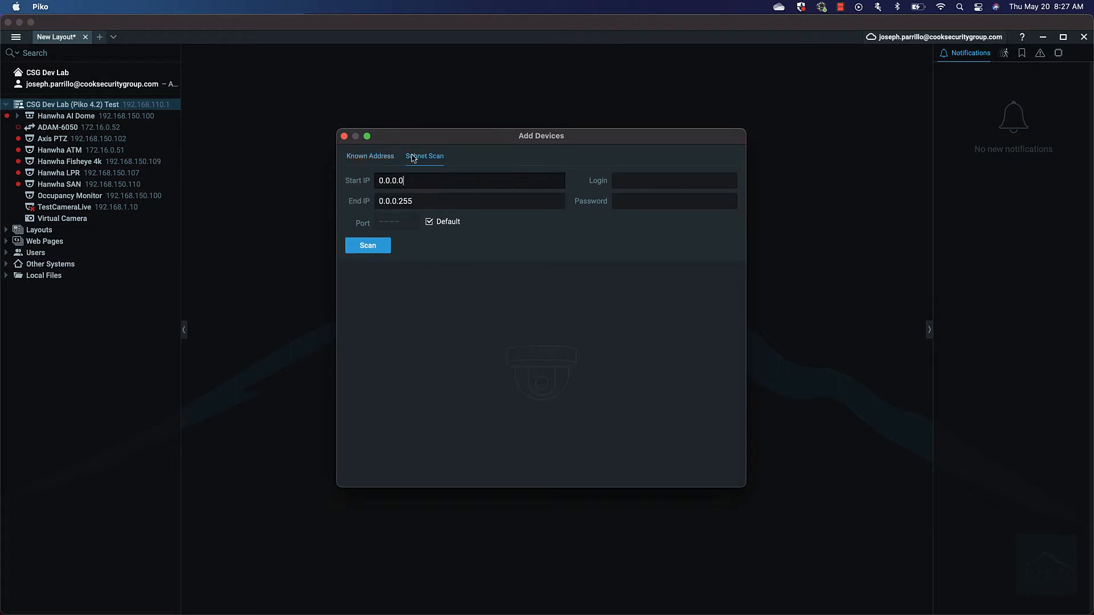
{"action": "left_click", "coordinate": [383, 156]}
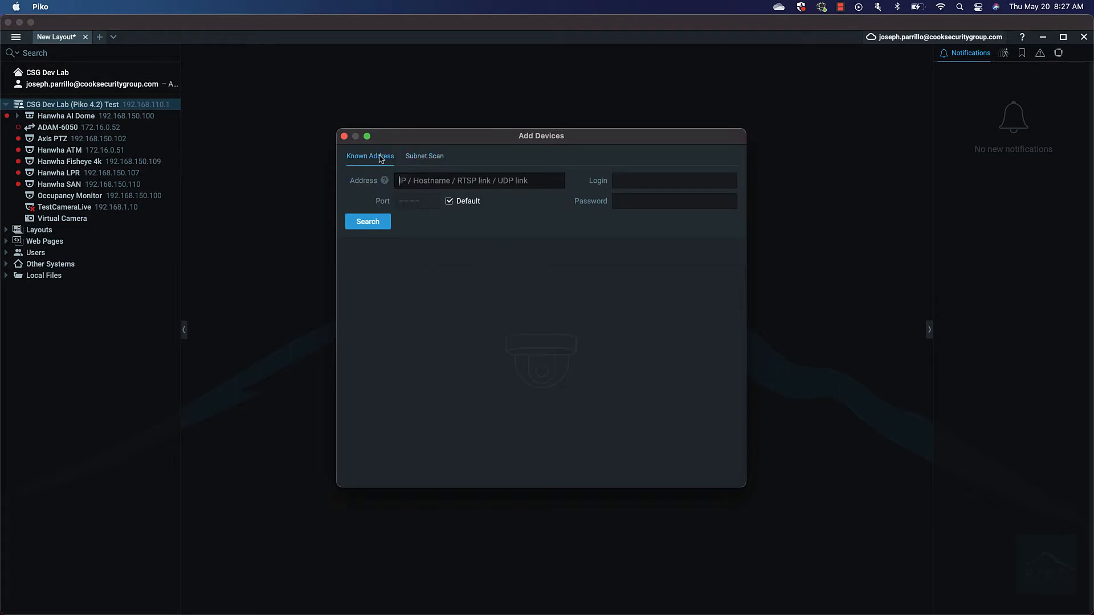
{"action": "left_click", "coordinate": [430, 159]}
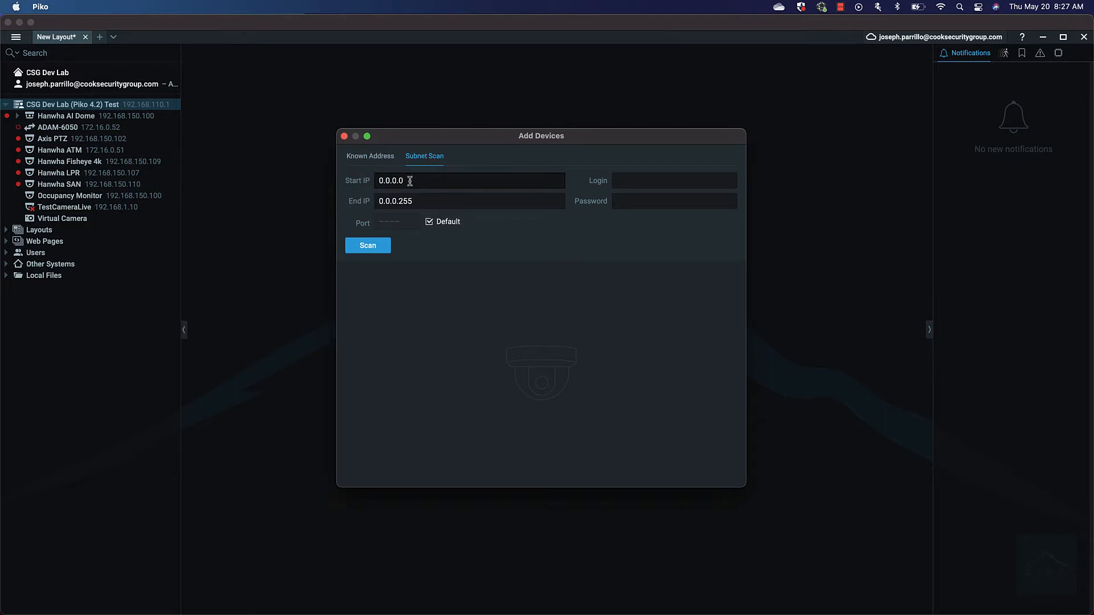
{"action": "left_click_drag", "start_coordinate": [407, 180], "coordinate": [325, 182]}
{"action": "type", "text": "192.18"}
{"action": "key", "text": "BackSpace"}
{"action": "type", "text": "68.150.0"}
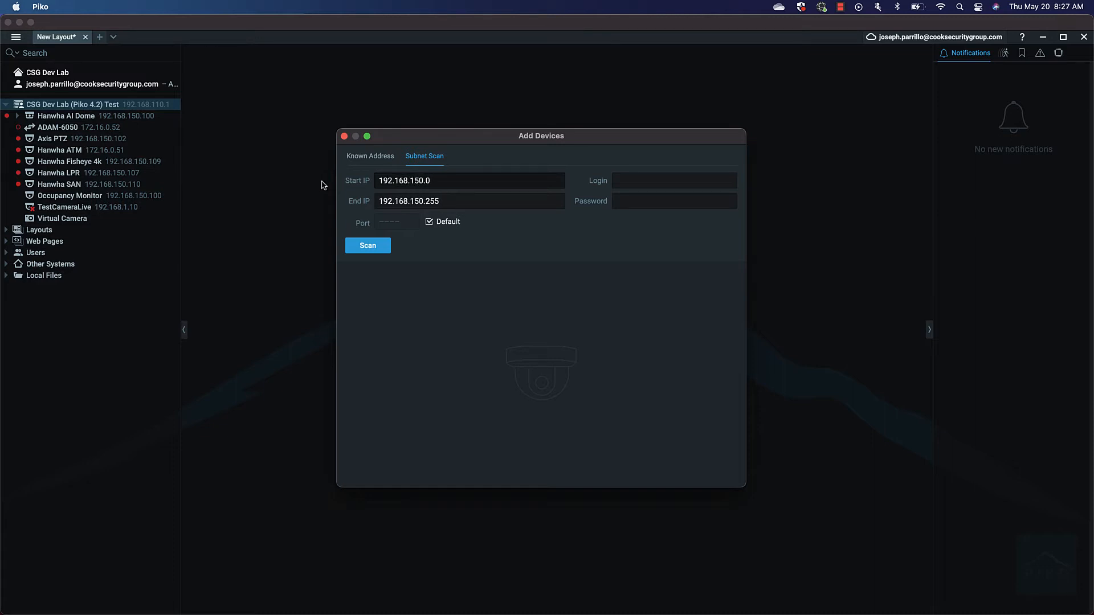
Step: Fill in login admin and the camera's password for the scan
{"action": "left_click", "coordinate": [681, 186]}
{"action": "type", "text": "admin"}
{"action": "key", "text": "Tab"}
{"action": "type", "text": "••••"}
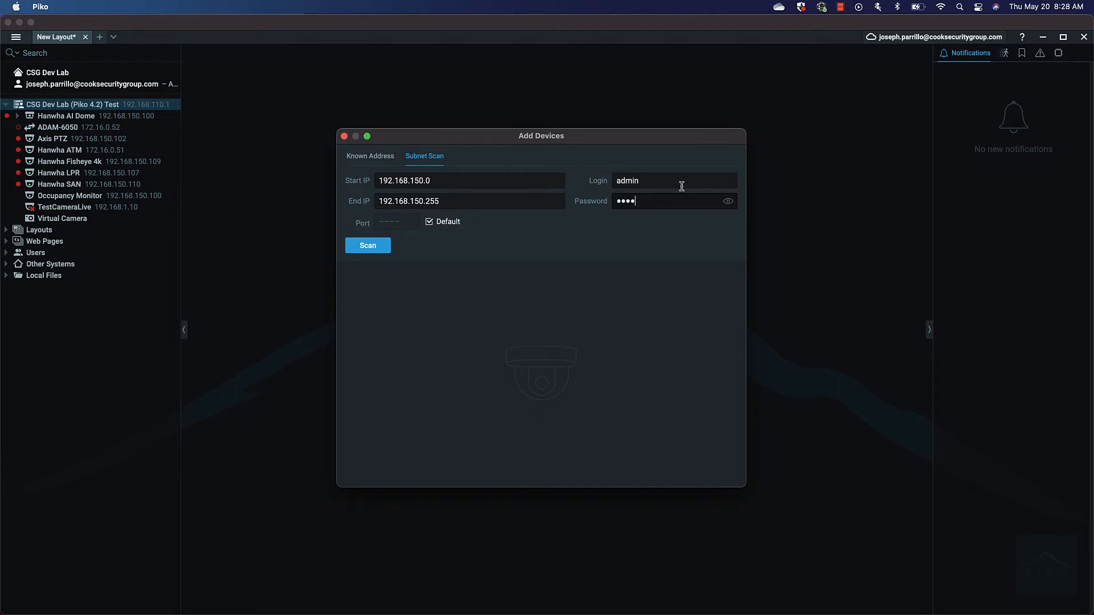
{"action": "type", "text": "•••"}
Step: Scan the subnet, add the found HIKVISION DS-2CD4A85F-IZH camera, and close Add Devices
{"action": "key", "text": "Return"}
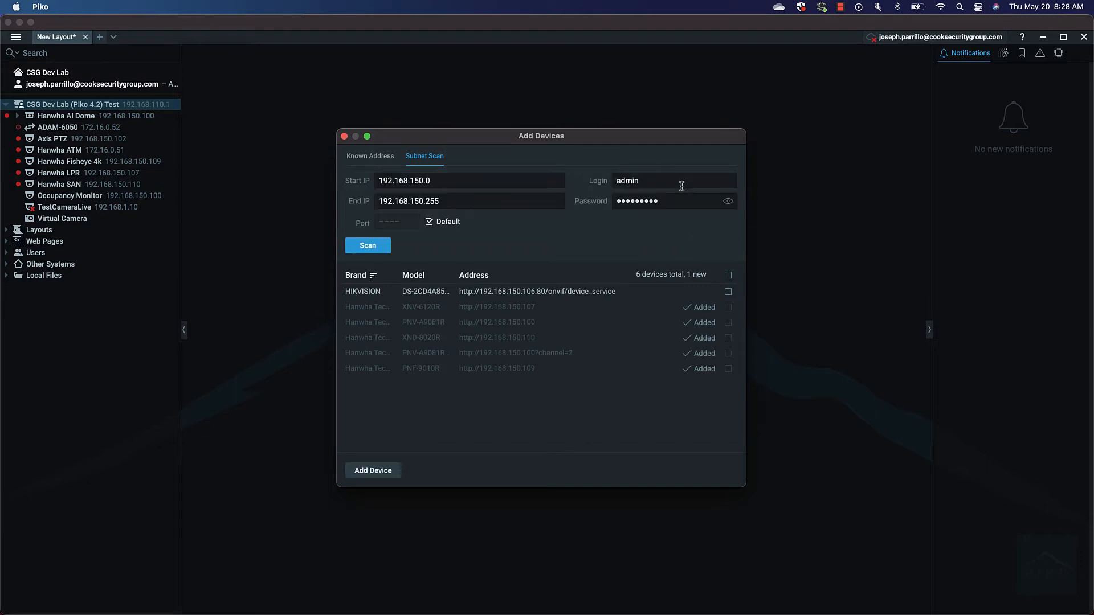
{"action": "left_click", "coordinate": [728, 293]}
{"action": "left_click", "coordinate": [370, 471]}
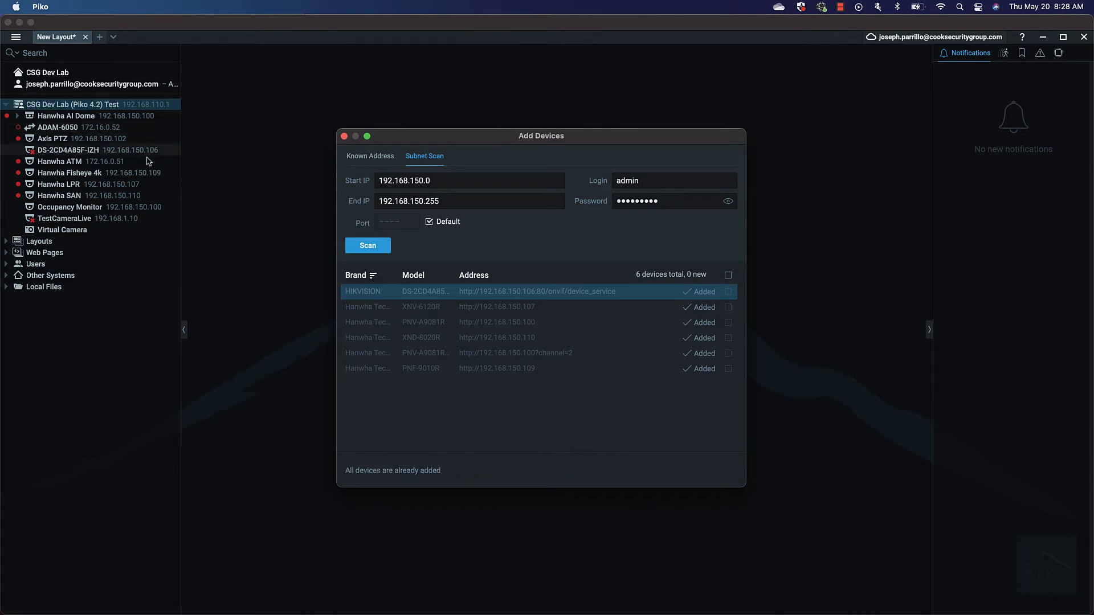
{"action": "left_click", "coordinate": [344, 138]}
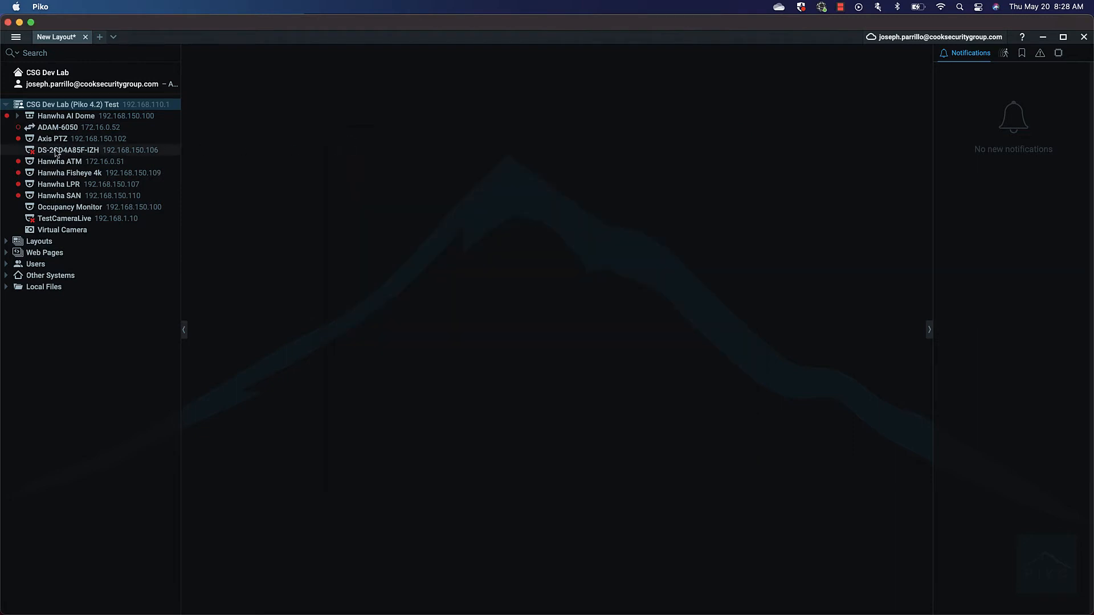
Step: Open DS-2CD4A85F-IZH in the New Layout and rename it 'Hikvision Bullet'
{"action": "mouse_move", "coordinate": [57, 153]}
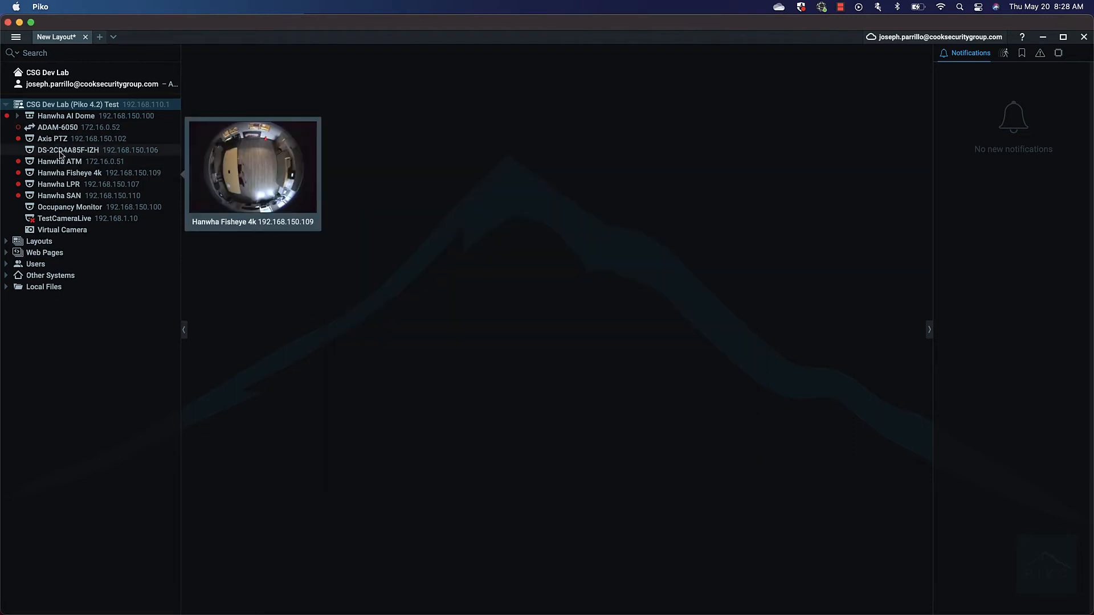
{"action": "double_click", "coordinate": [59, 151]}
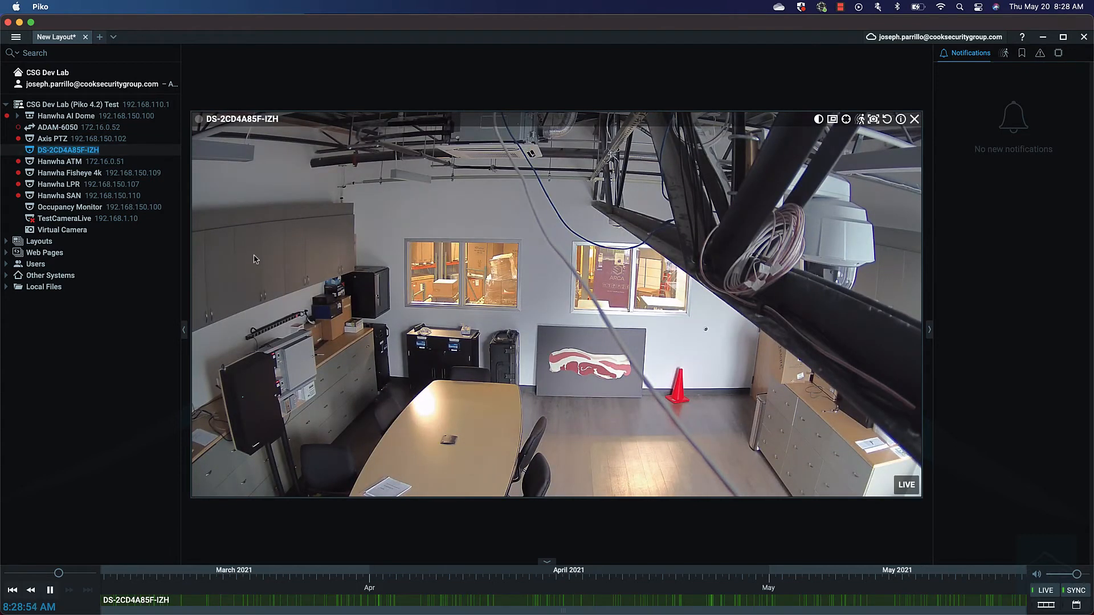
{"action": "type", "text": "Hikvision Bullet"}
{"action": "key", "text": "Return"}
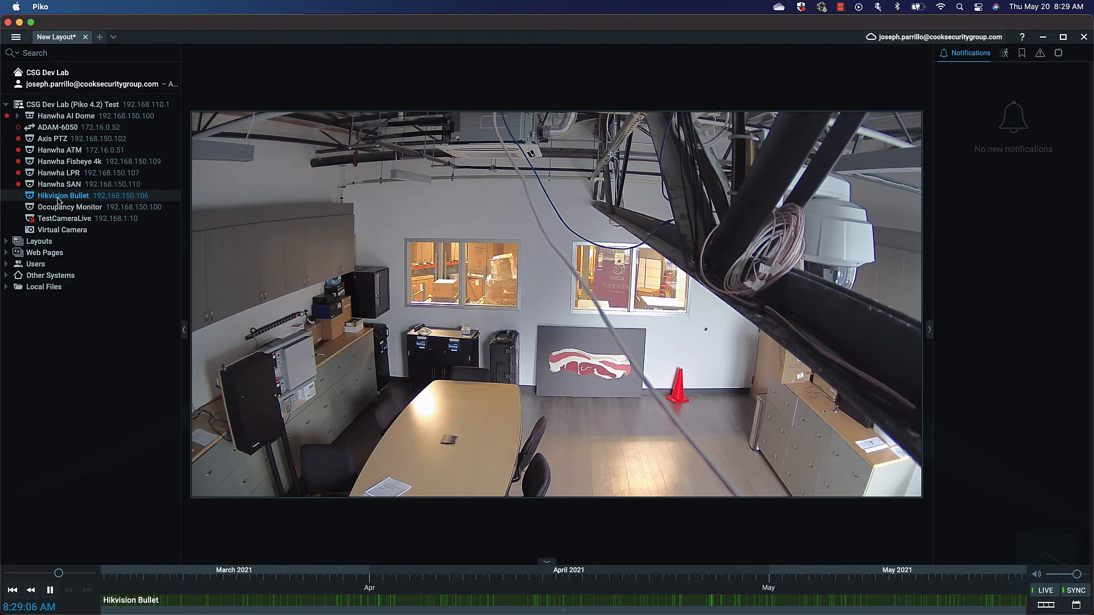
{"action": "mouse_move", "coordinate": [58, 200]}
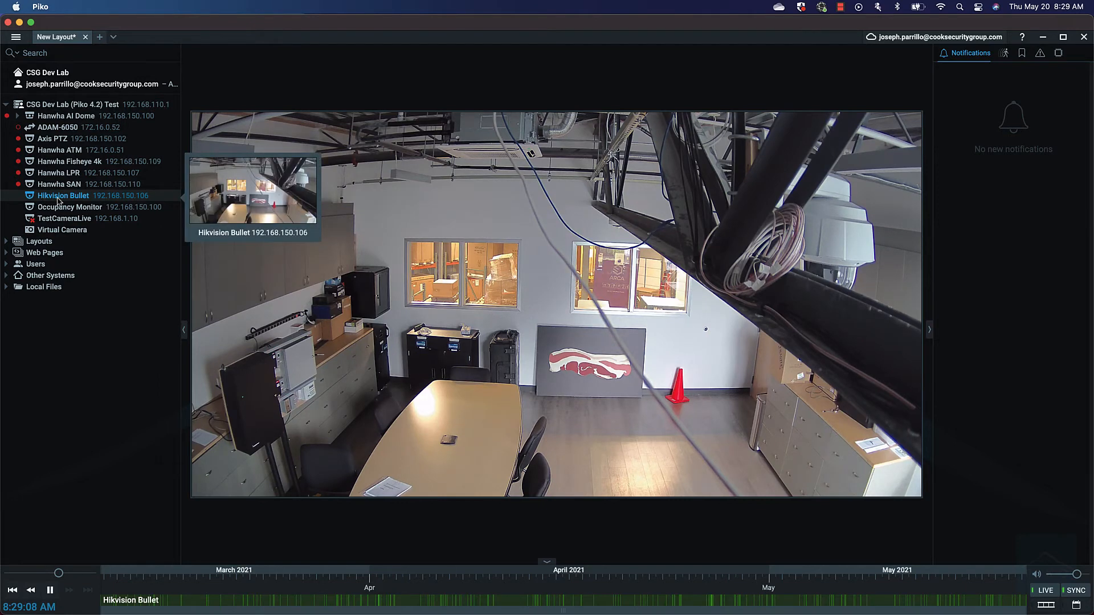
Step: Open Hikvision Bullet's Camera Settings and switch recording on
{"action": "right_click", "coordinate": [465, 355]}
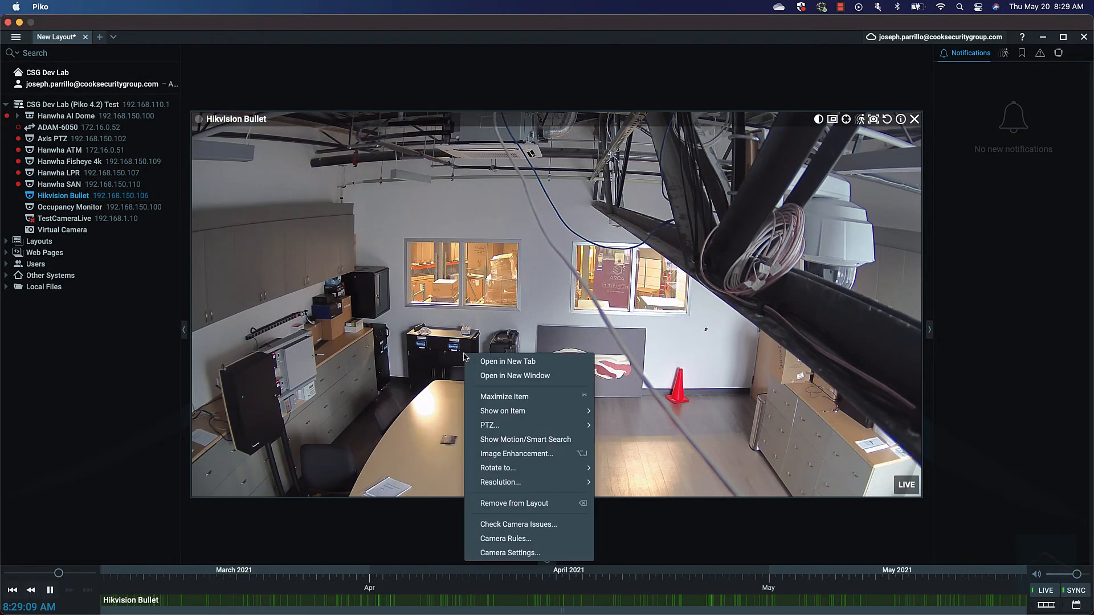
{"action": "left_click", "coordinate": [525, 554]}
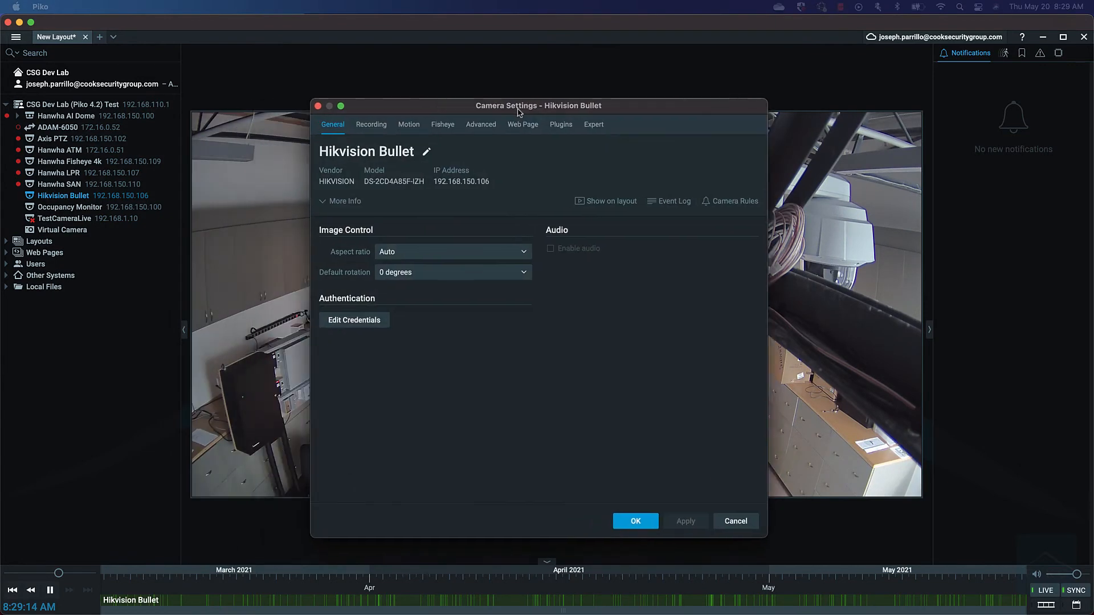
{"action": "left_click", "coordinate": [396, 124]}
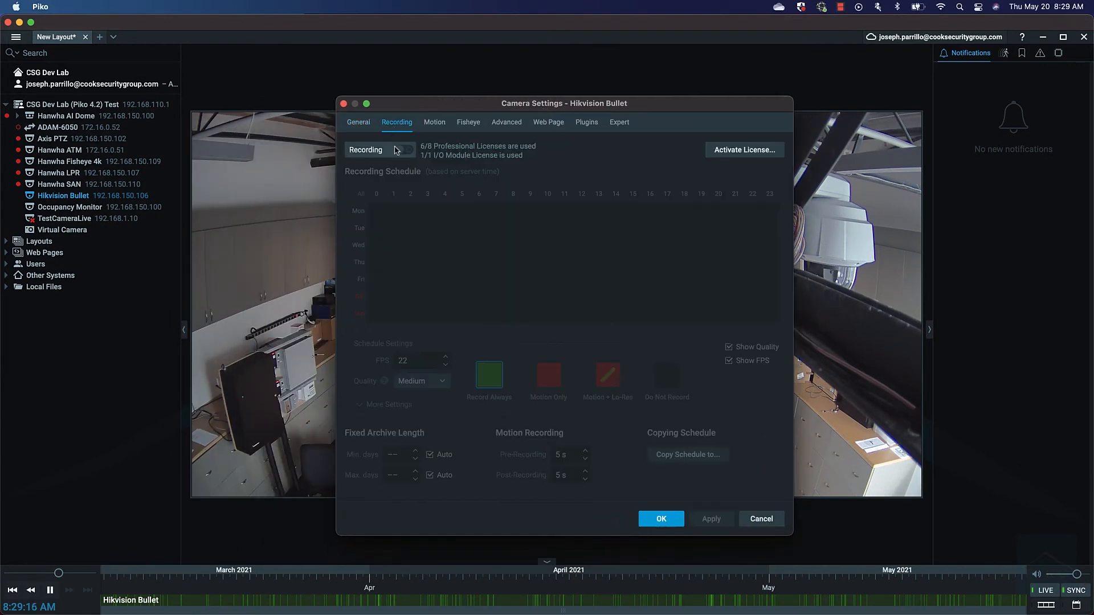
{"action": "left_click", "coordinate": [401, 151]}
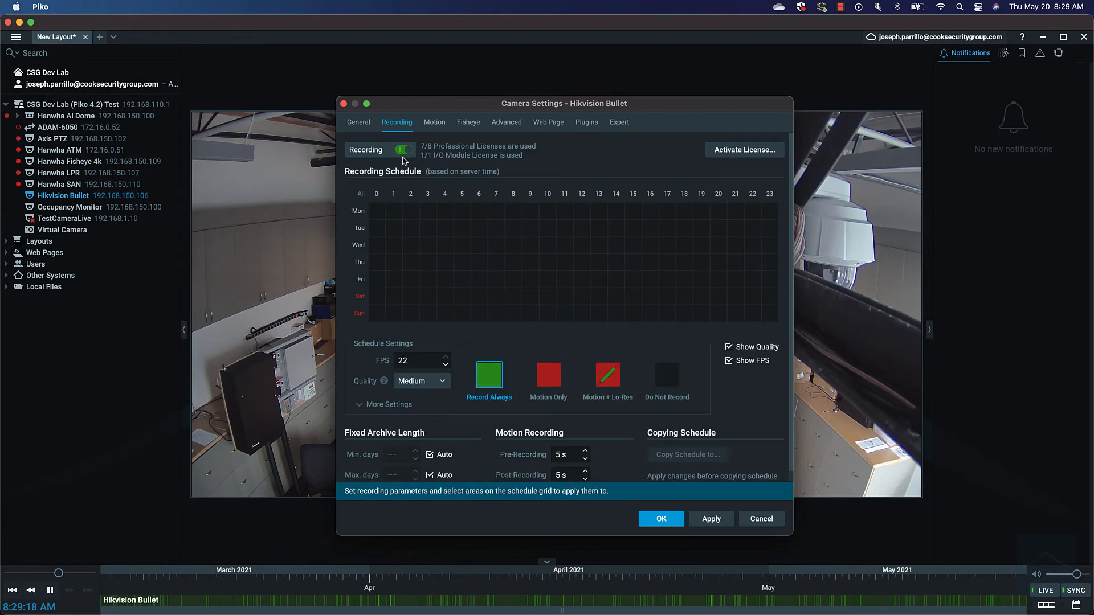
Step: Schedule Motion Only recording at 10 FPS, Best quality, all week, and save
{"action": "left_click", "coordinate": [548, 378]}
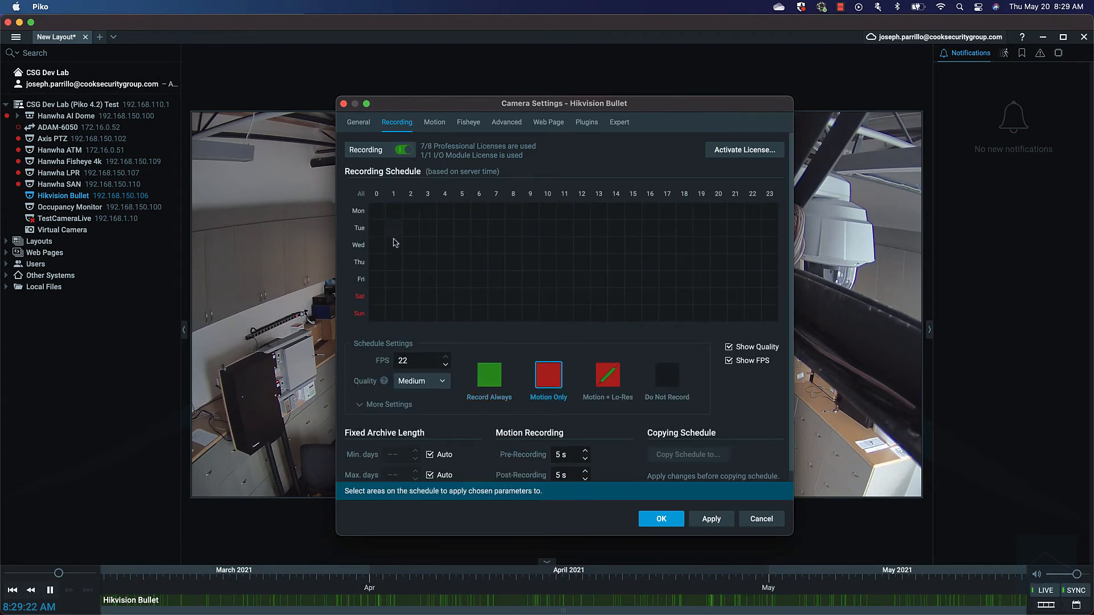
{"action": "left_click_drag", "start_coordinate": [419, 364], "coordinate": [365, 362]}
{"action": "type", "text": "10"}
{"action": "left_click", "coordinate": [444, 386]}
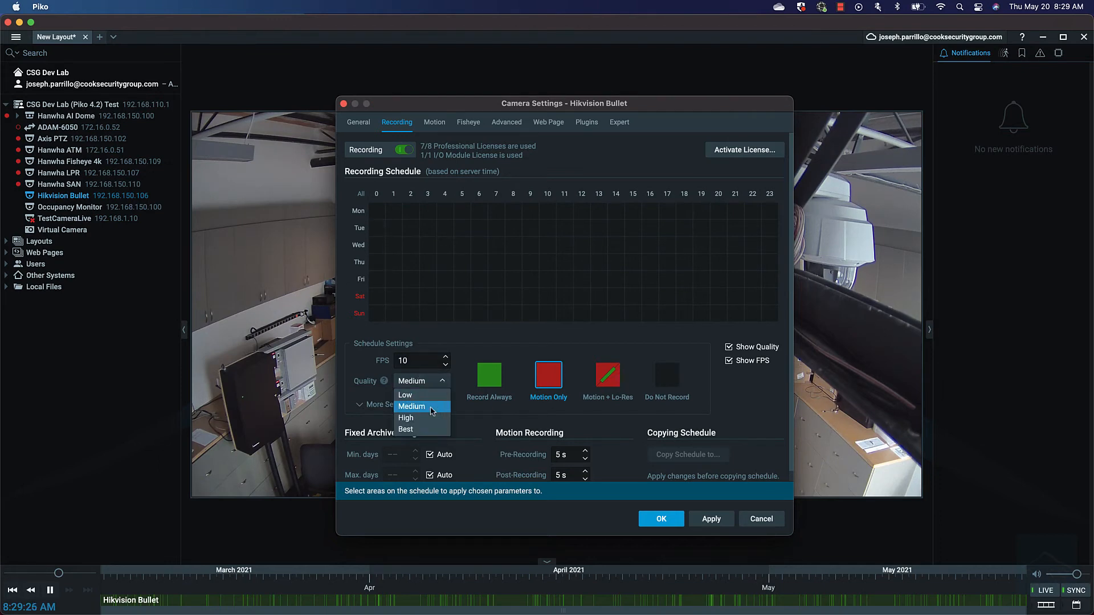
{"action": "left_click", "coordinate": [426, 430]}
{"action": "mouse_move", "coordinate": [385, 211]}
{"action": "left_mouse_down"}
{"action": "mouse_move", "coordinate": [463, 245]}
{"action": "mouse_move", "coordinate": [791, 316]}
{"action": "left_mouse_up"}
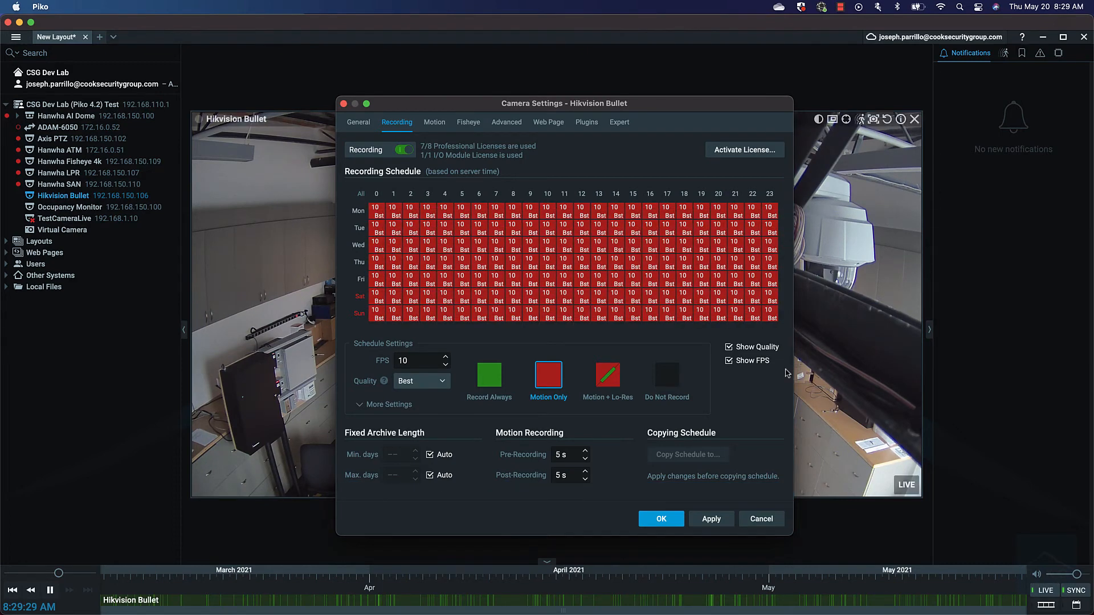
{"action": "left_click", "coordinate": [710, 519]}
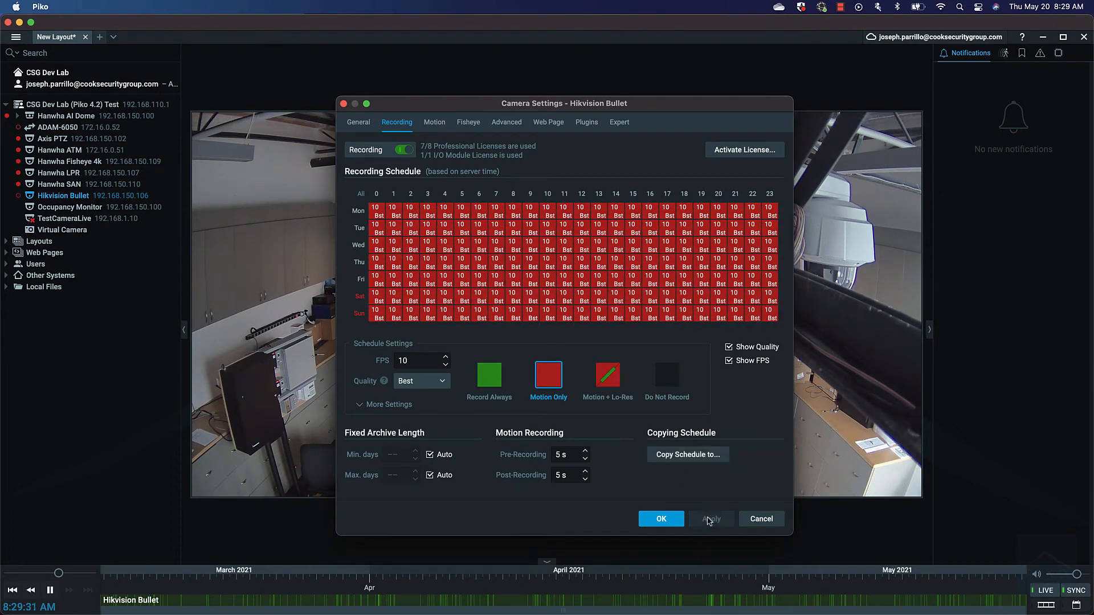
{"action": "left_click", "coordinate": [661, 519]}
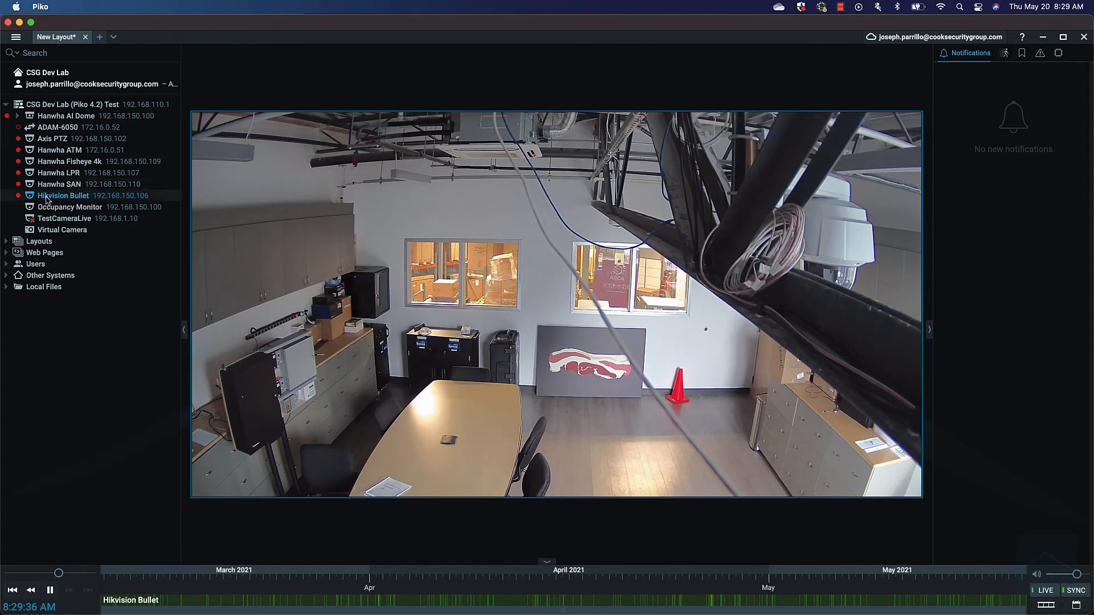
Step: Open System Administration from the main menu
{"action": "left_click", "coordinate": [16, 39]}
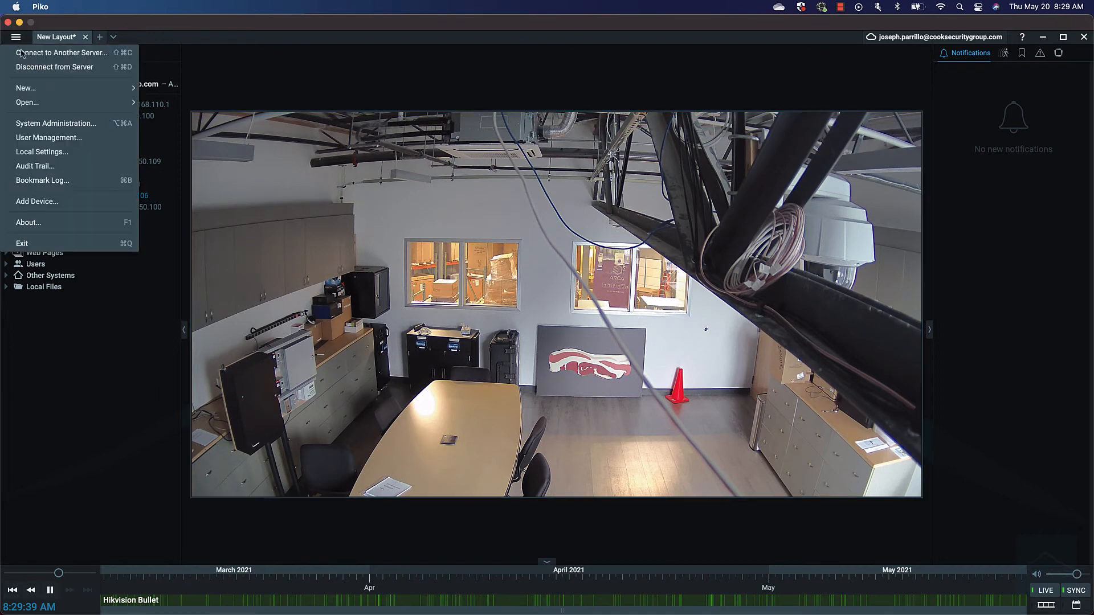
{"action": "left_click", "coordinate": [55, 124]}
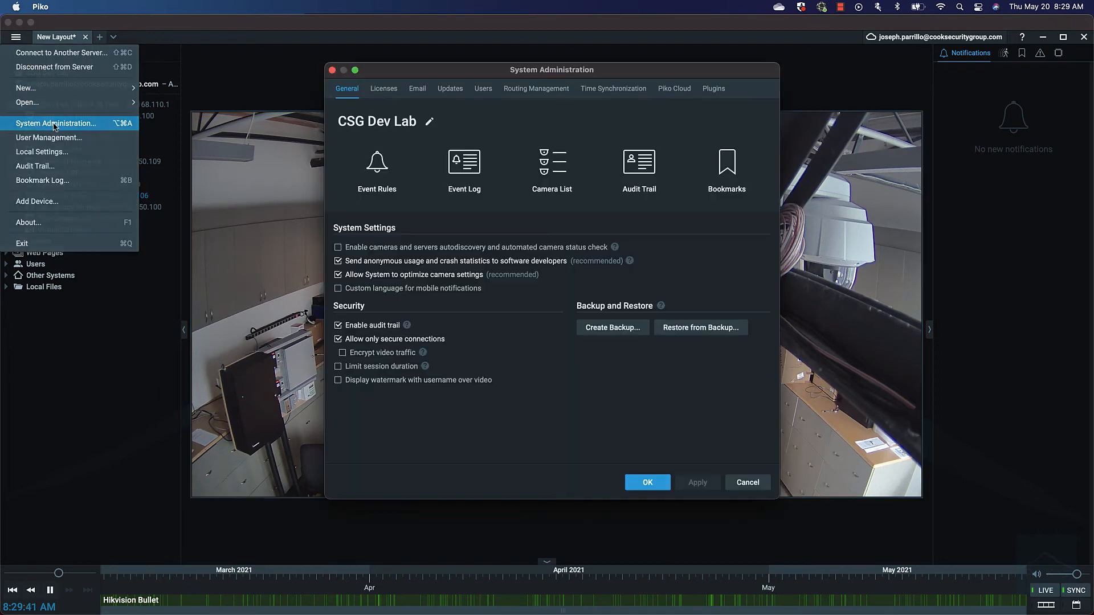
Step: Check 'Enable cameras and servers autodiscovery' on the General tab, apply, and close
{"action": "left_click", "coordinate": [338, 248]}
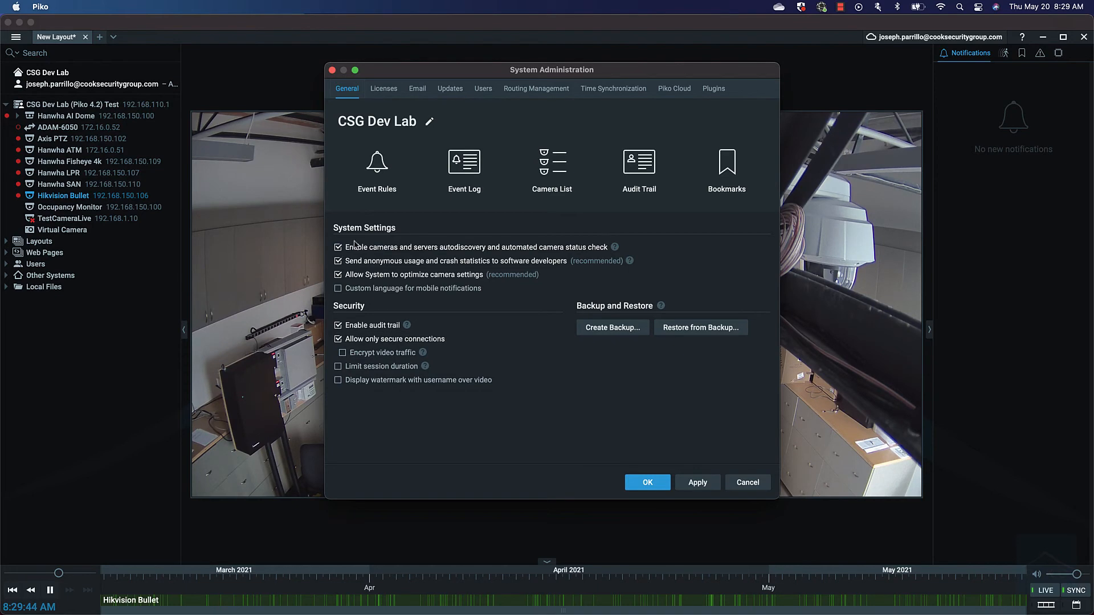
{"action": "left_click", "coordinate": [707, 480]}
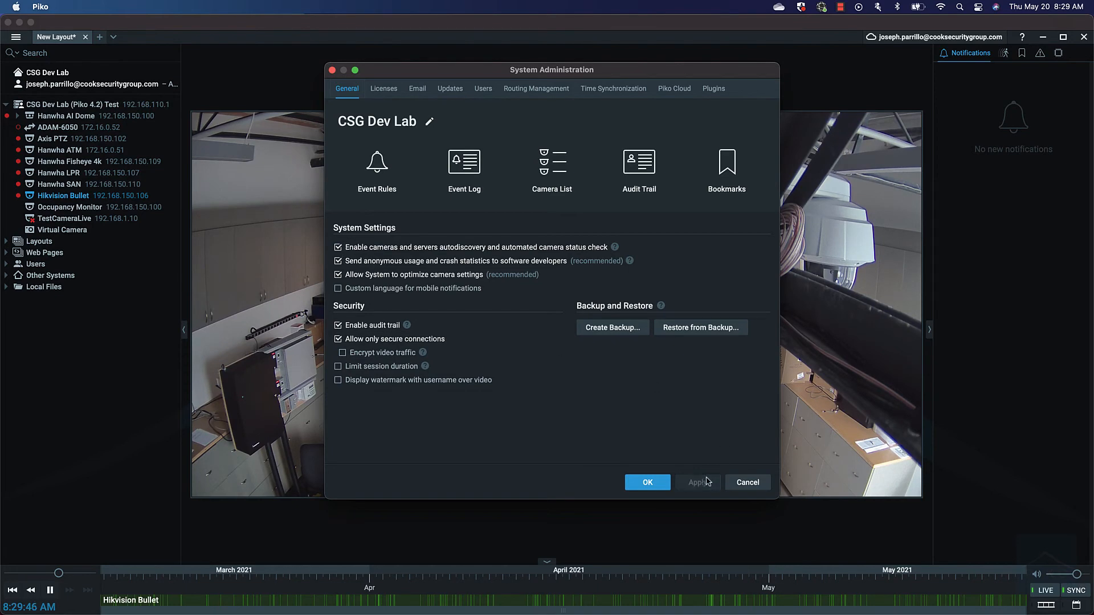
{"action": "left_click", "coordinate": [666, 482]}
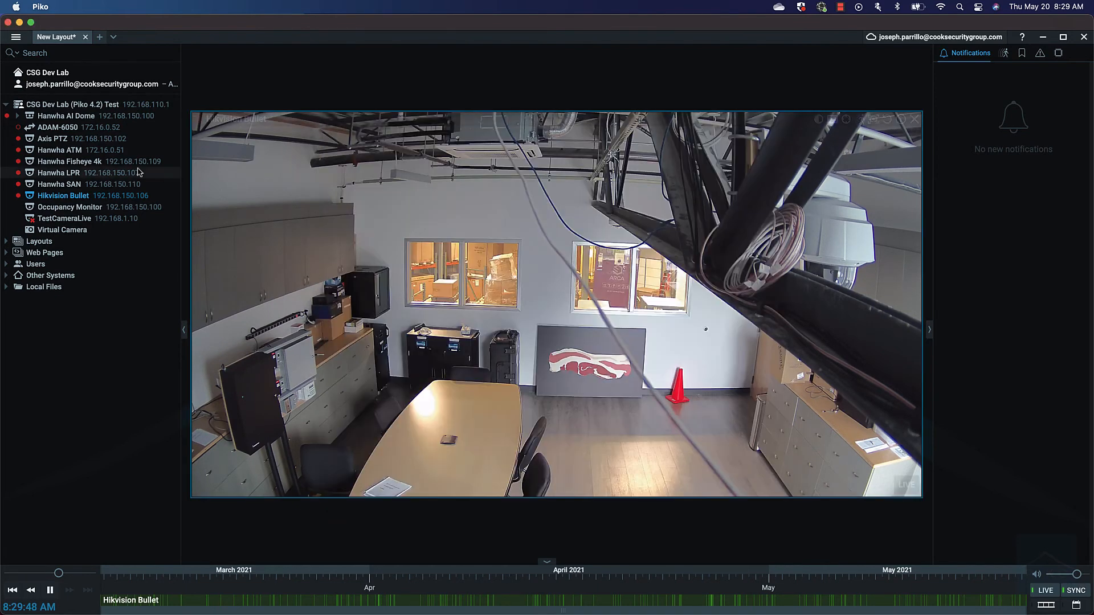
Step: Delete the Hikvision Bullet camera from the resource tree
{"action": "right_click", "coordinate": [86, 197]}
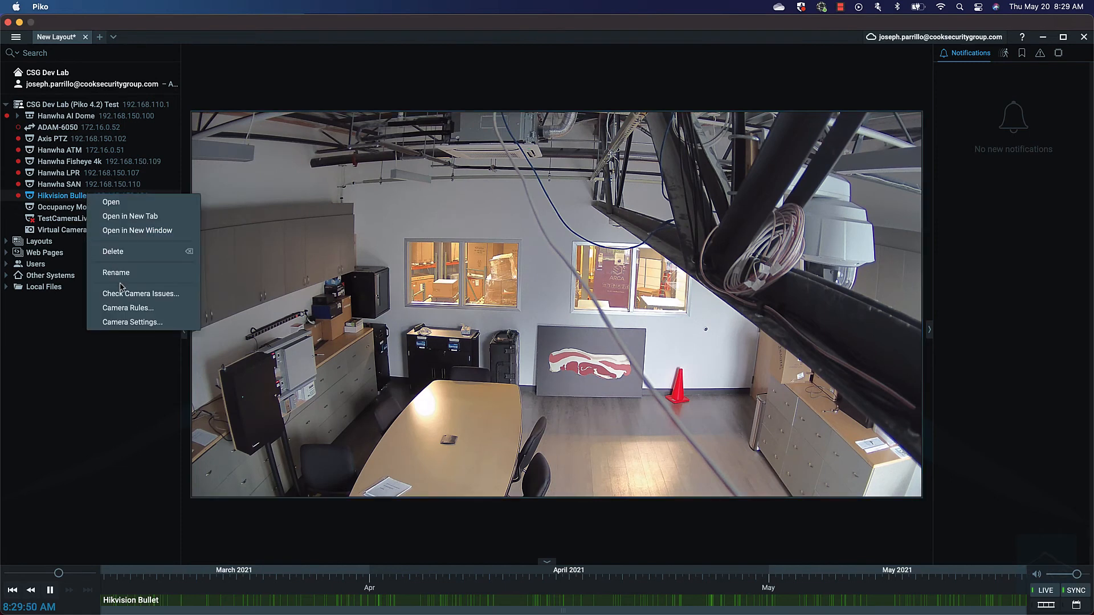
{"action": "left_click", "coordinate": [126, 253]}
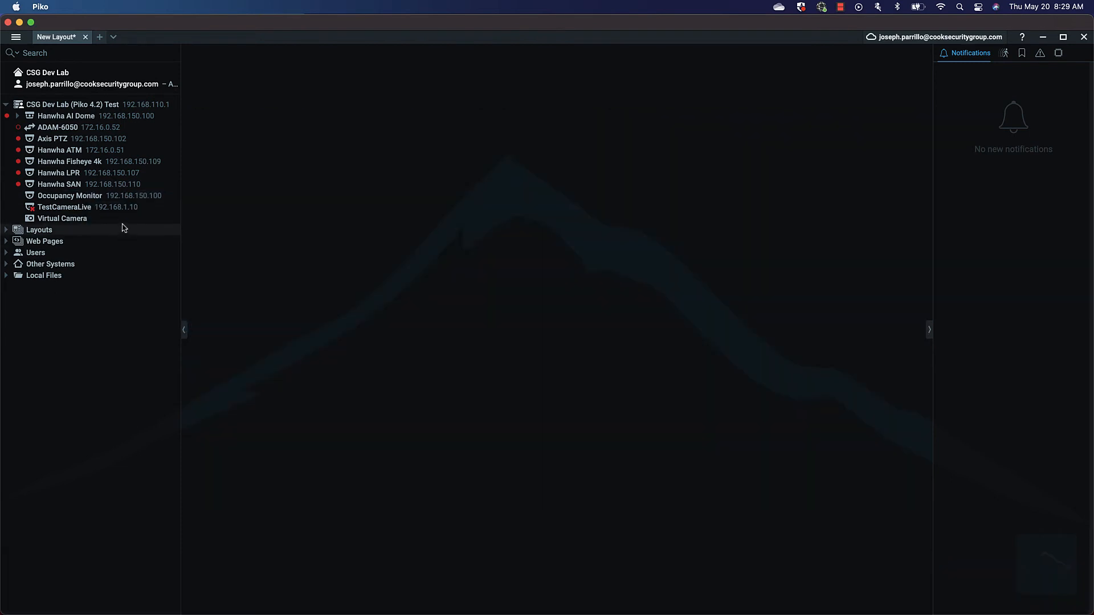
{"action": "mouse_move", "coordinate": [116, 131]}
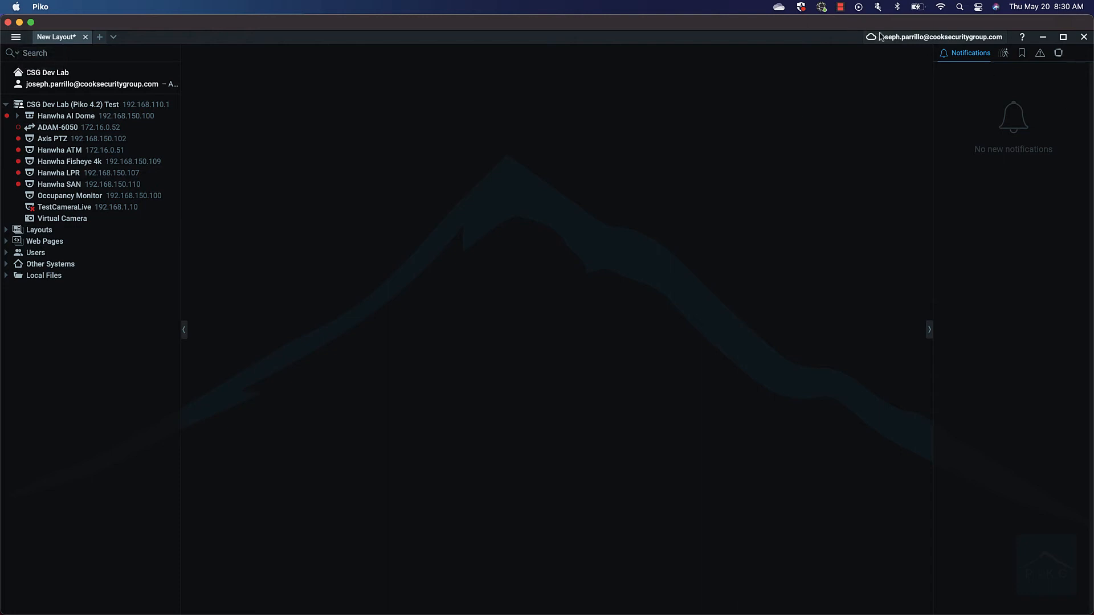
Step: Log out of Piko Cloud, log back in with the password, and connect to CSG Dev Lab
{"action": "left_click", "coordinate": [902, 38]}
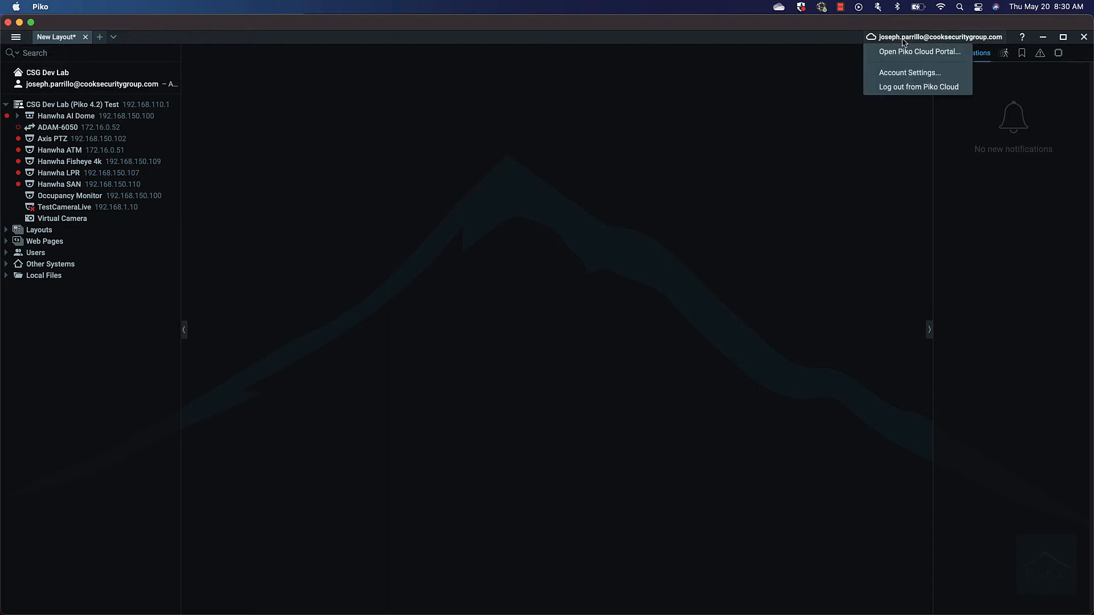
{"action": "left_click", "coordinate": [902, 88]}
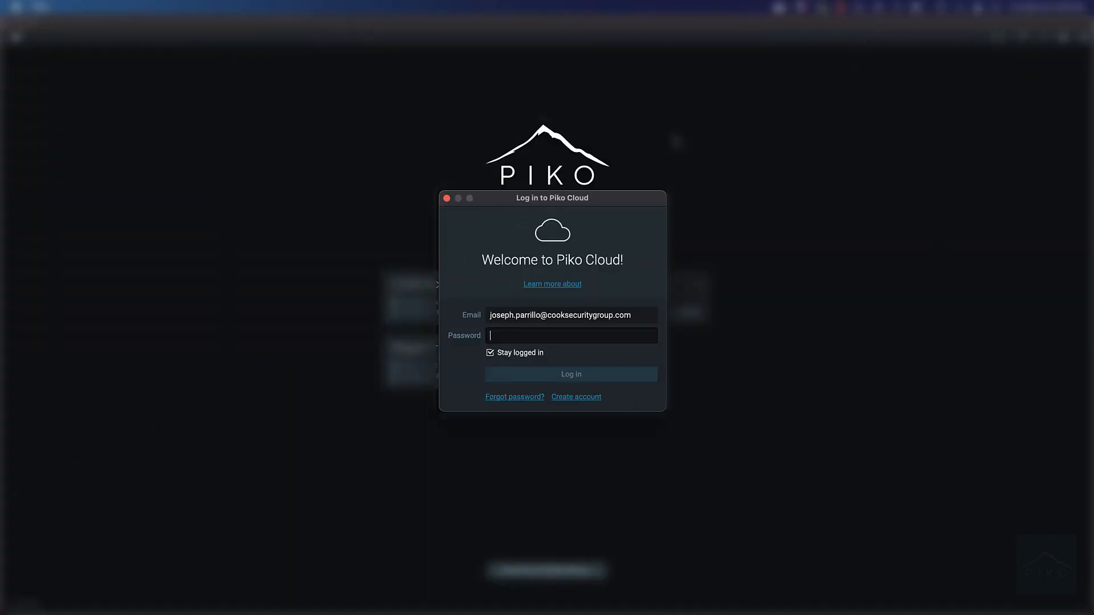
{"action": "type", "text": "••••••••"}
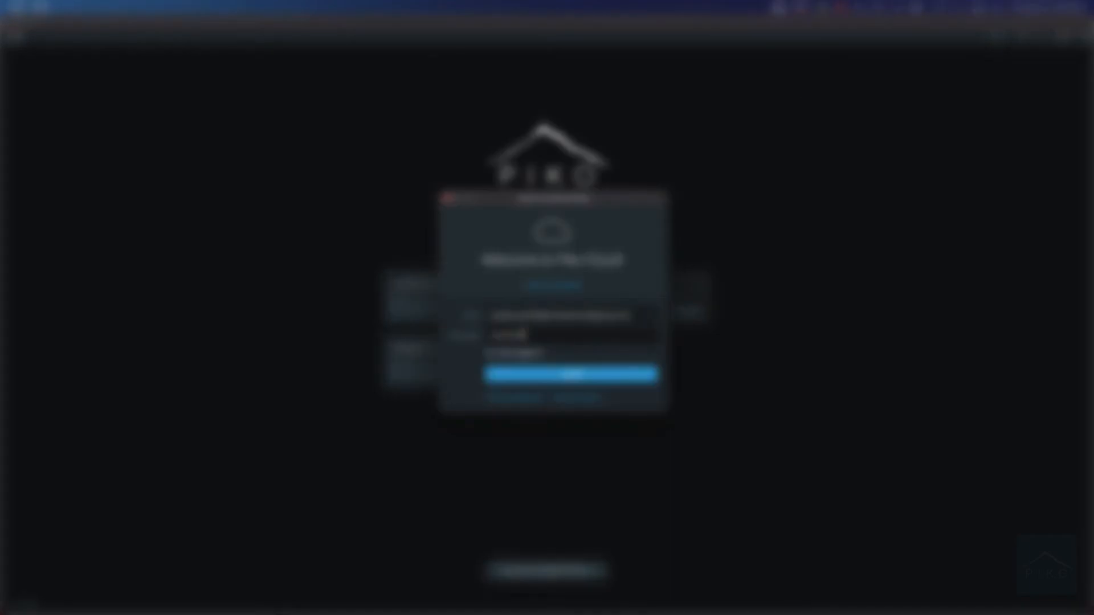
{"action": "key", "text": "Return"}
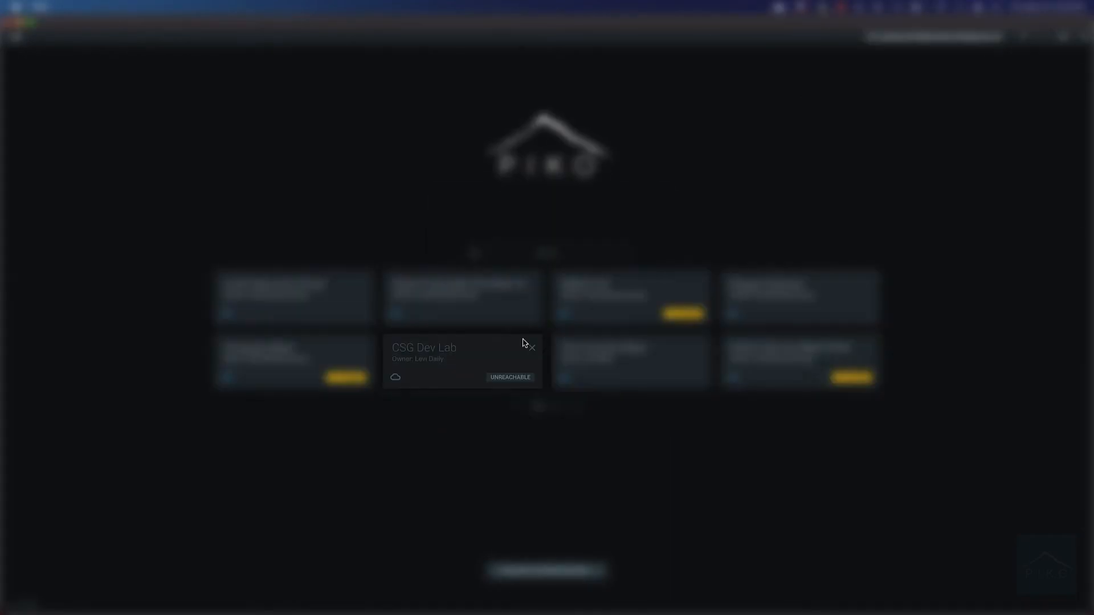
{"action": "left_click", "coordinate": [454, 359]}
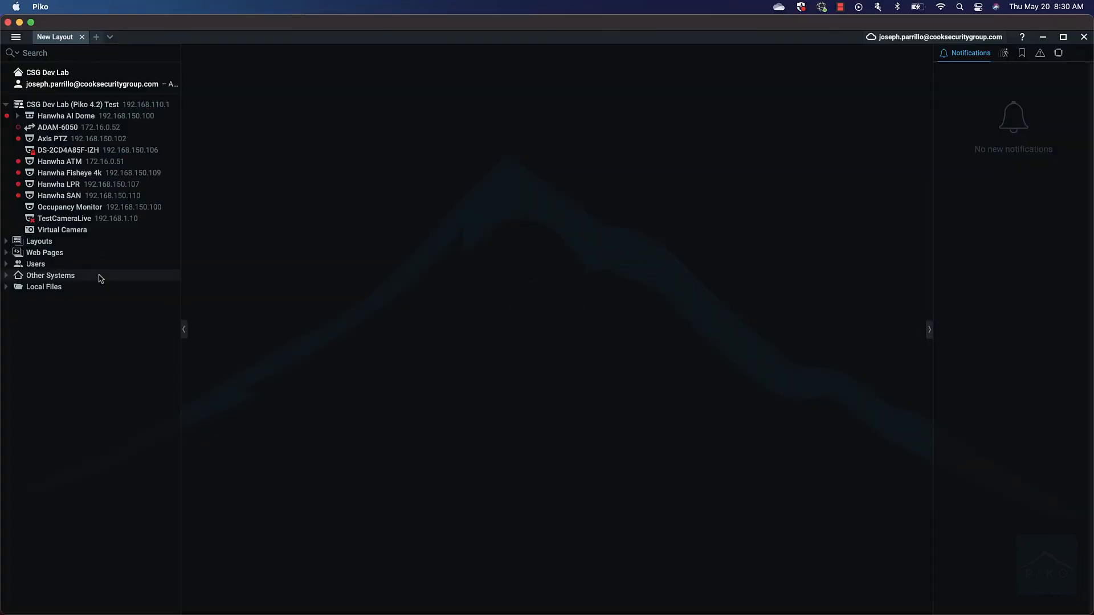
Step: Add DS-2CD4A85F-IZH to the layout and check its Camera Settings, then close them
{"action": "double_click", "coordinate": [45, 154]}
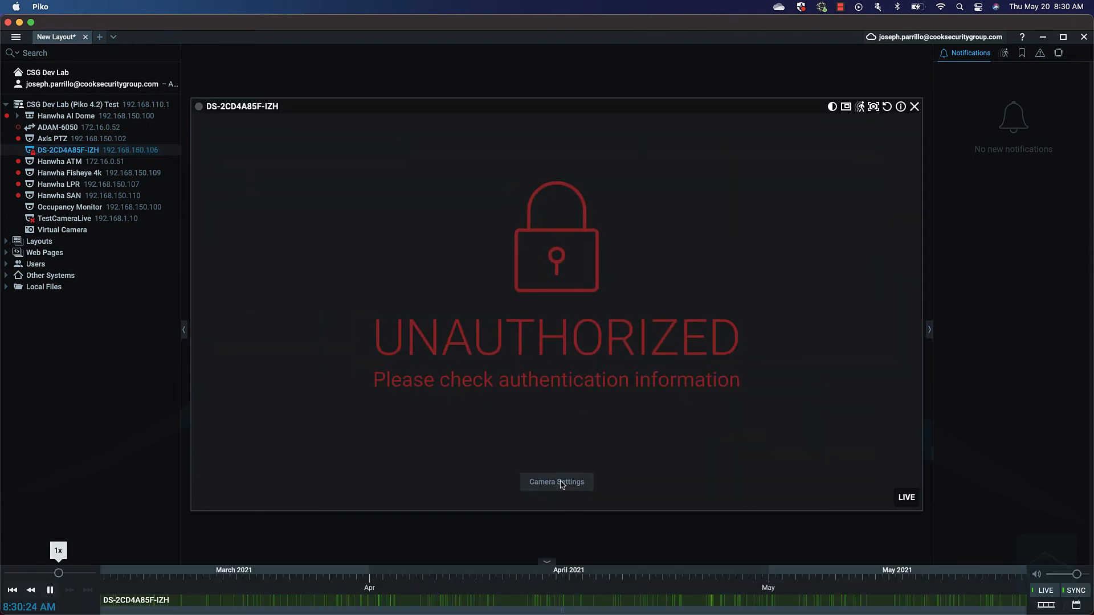
{"action": "left_click", "coordinate": [561, 484]}
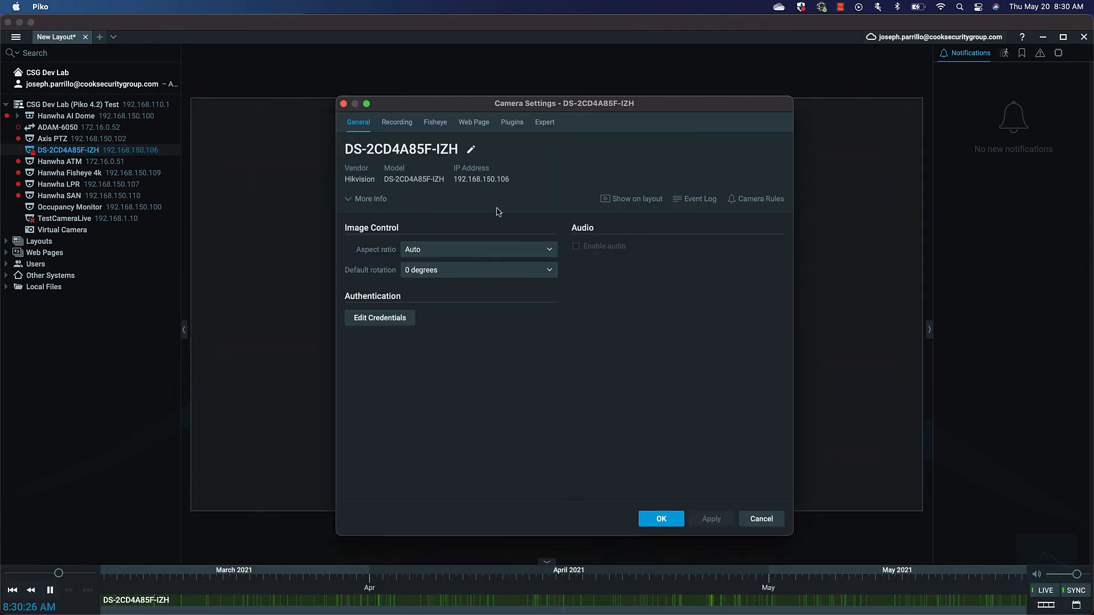
{"action": "left_click", "coordinate": [655, 525]}
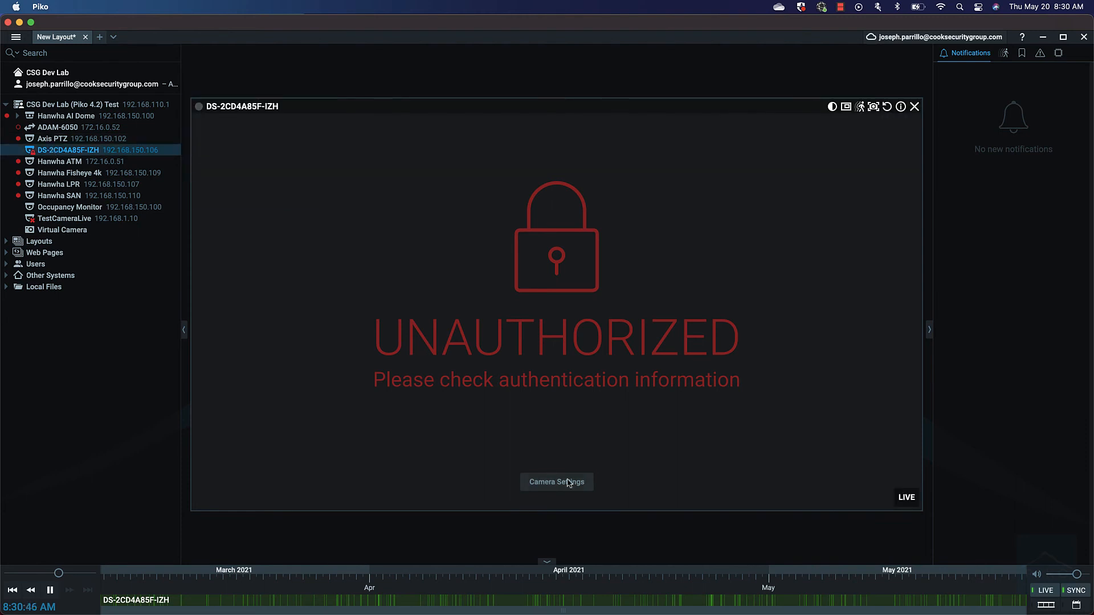
Step: Overwrite the DS-2CD4A85F-IZH camera's saved password in Camera Settings and apply the new credentials
{"action": "left_click", "coordinate": [568, 482]}
{"action": "left_click", "coordinate": [380, 318]}
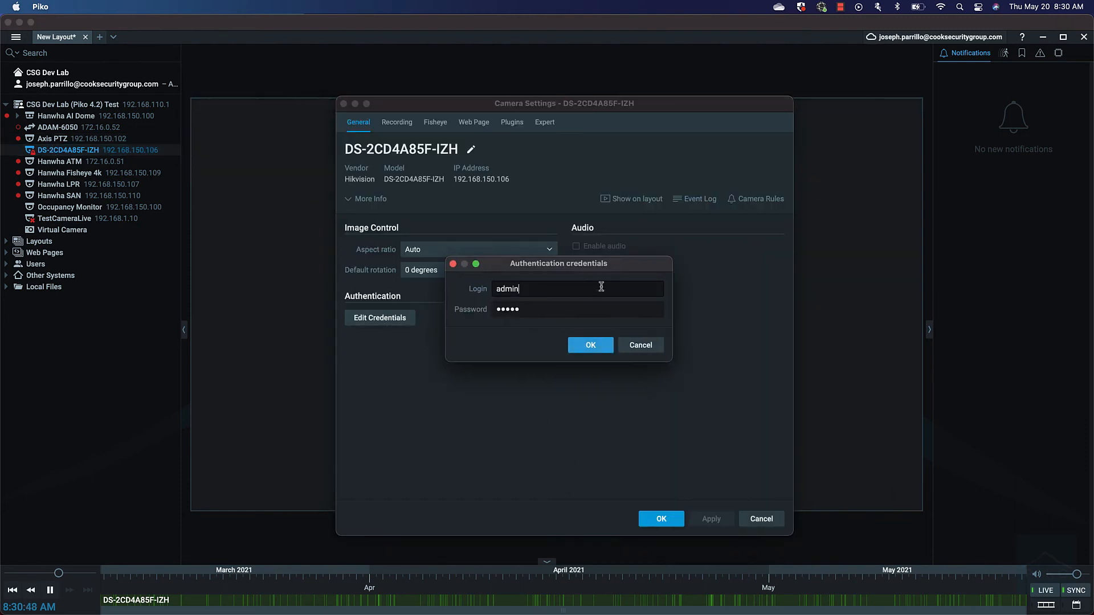
{"action": "left_click_drag", "start_coordinate": [529, 310], "coordinate": [443, 304]}
{"action": "type", "text": "•"}
{"action": "key", "text": "Return"}
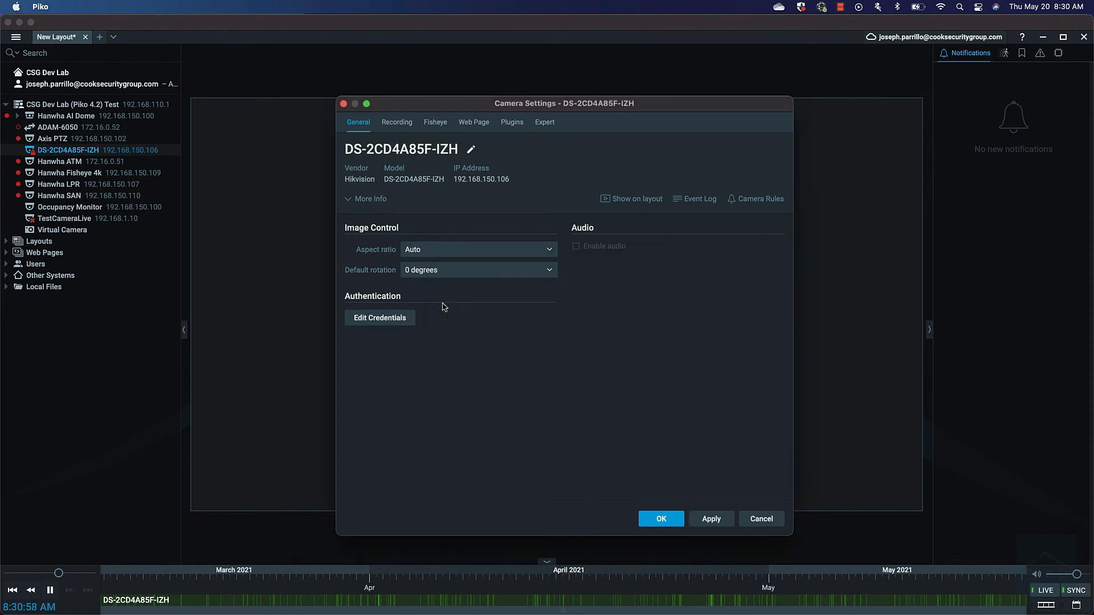
{"action": "left_click", "coordinate": [712, 524]}
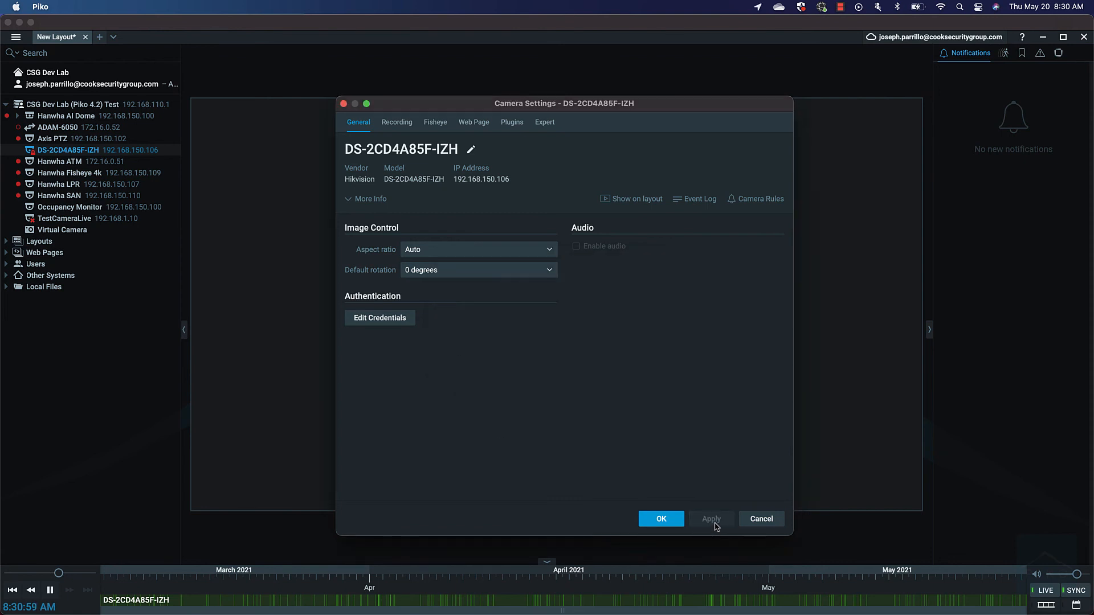
{"action": "left_click", "coordinate": [661, 519]}
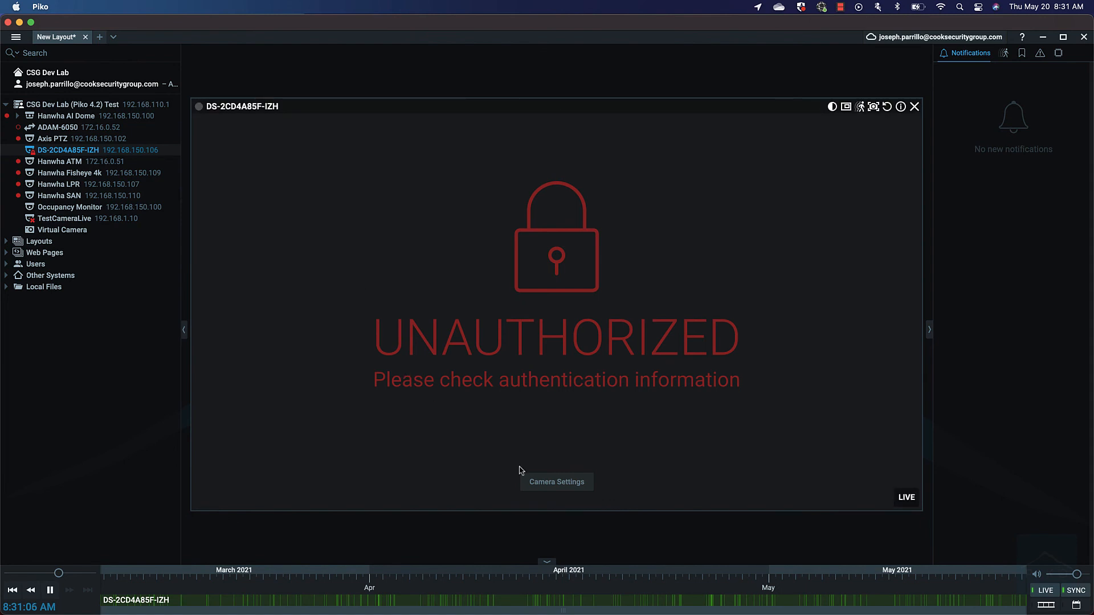
Step: Re-enter the corrected password for DS-2CD4A85F-IZH, apply it, then glance at the camera's context menu
{"action": "left_click", "coordinate": [557, 482]}
{"action": "left_click", "coordinate": [373, 319]}
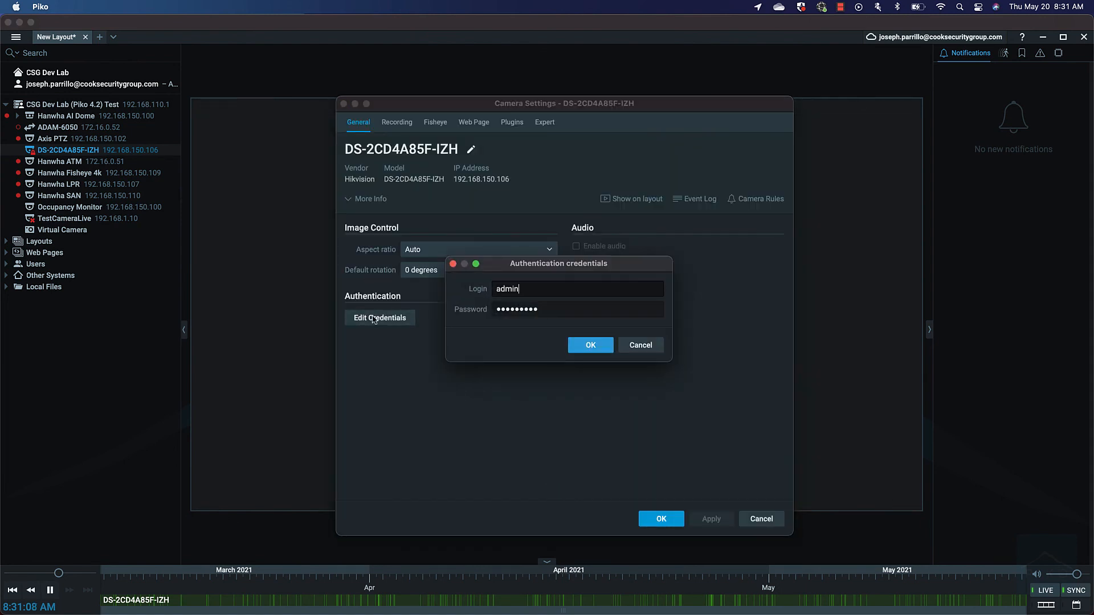
{"action": "key", "text": "super+a"}
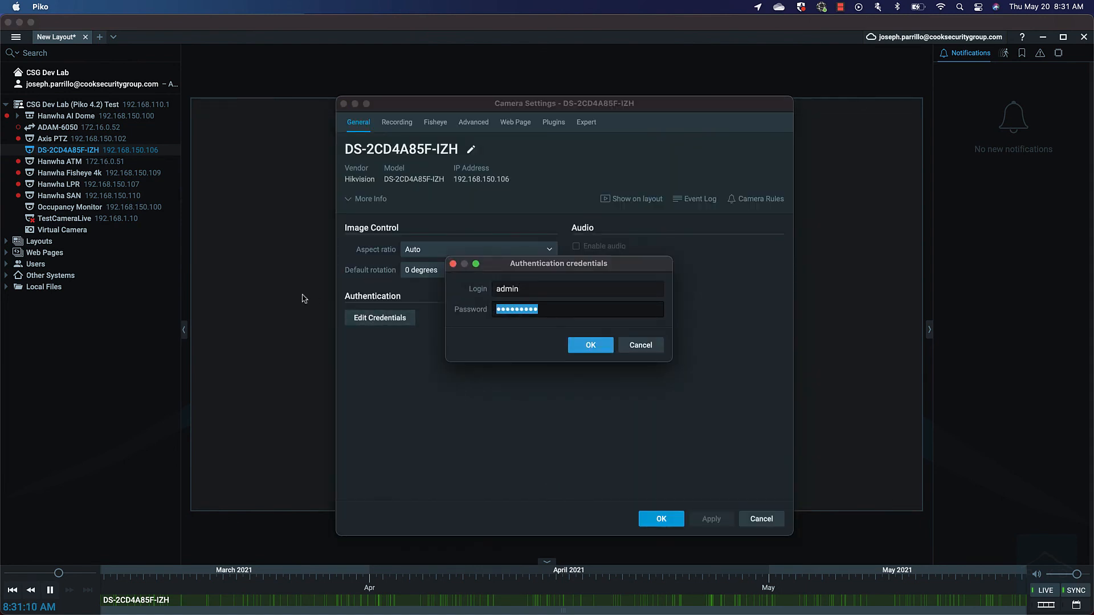
{"action": "type", "text": "a•••••••"}
{"action": "key", "text": "Return"}
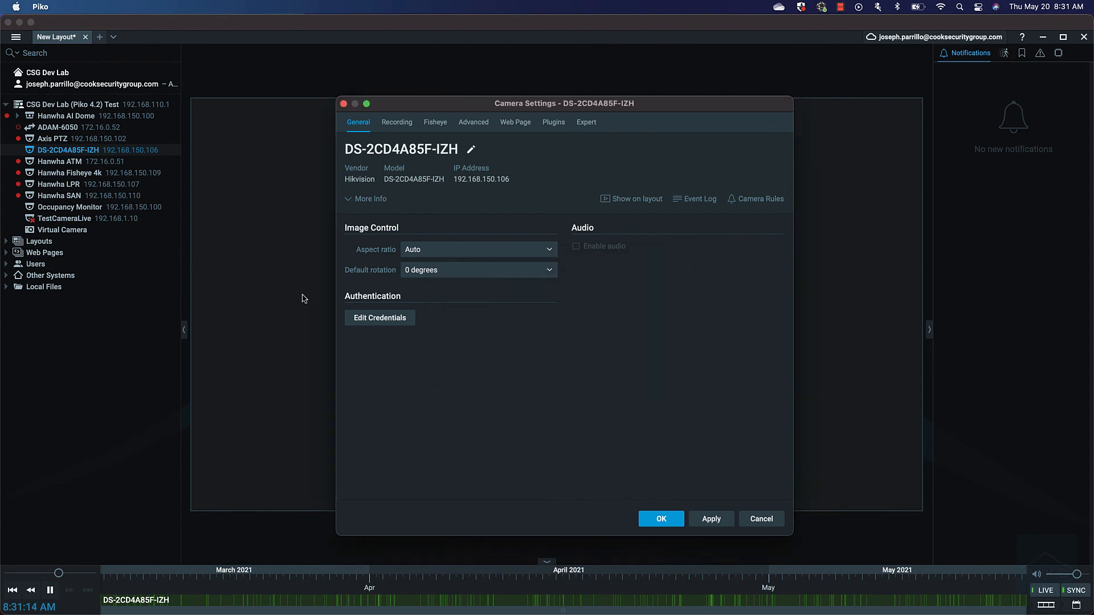
{"action": "left_click", "coordinate": [709, 523]}
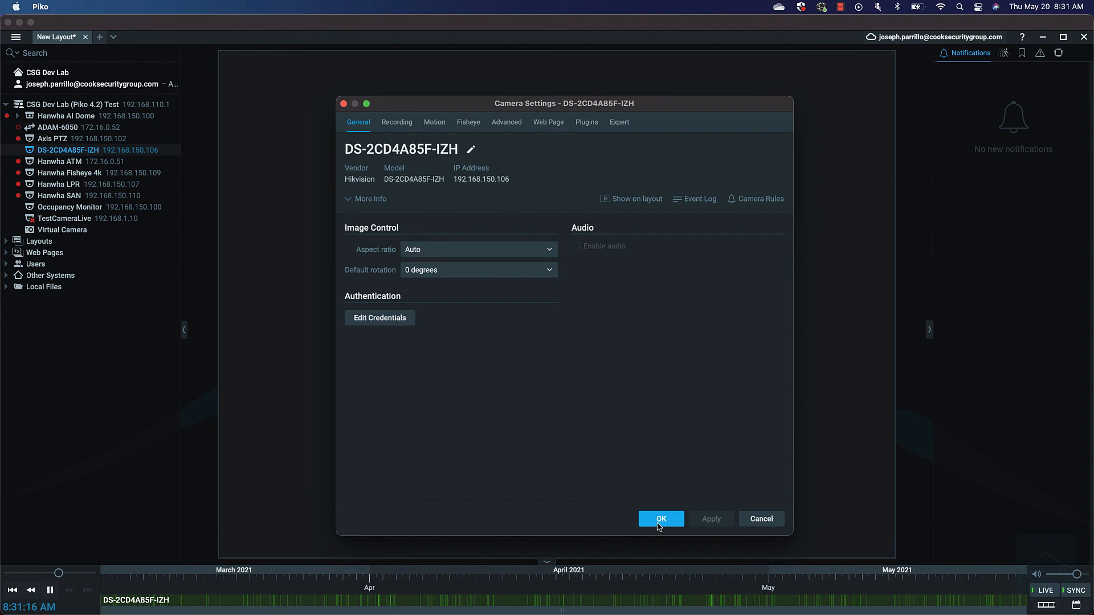
{"action": "left_click", "coordinate": [659, 522]}
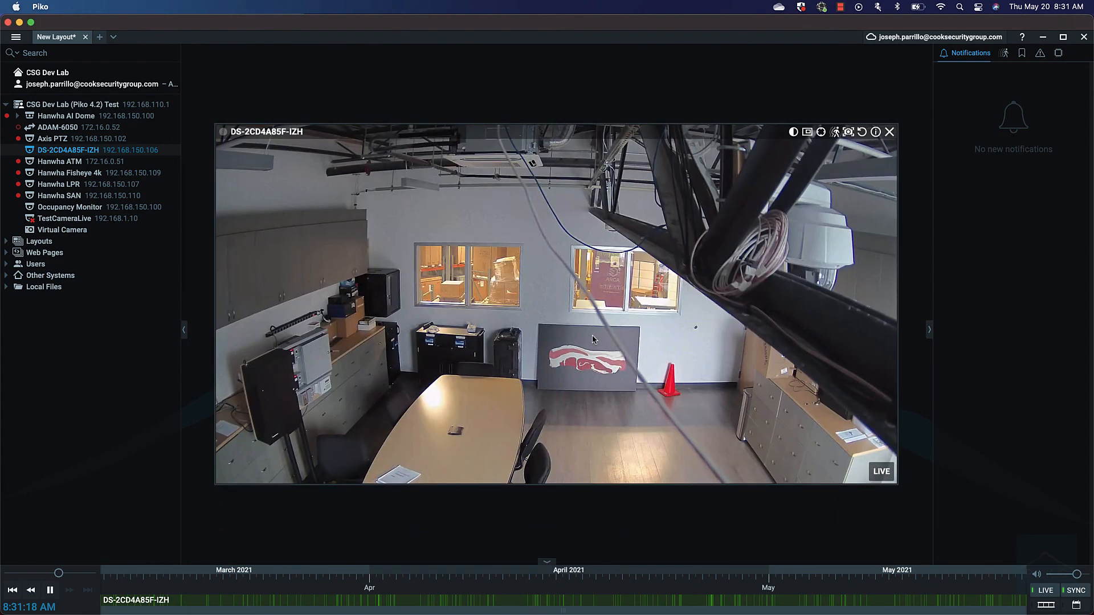
{"action": "right_click", "coordinate": [75, 154]}
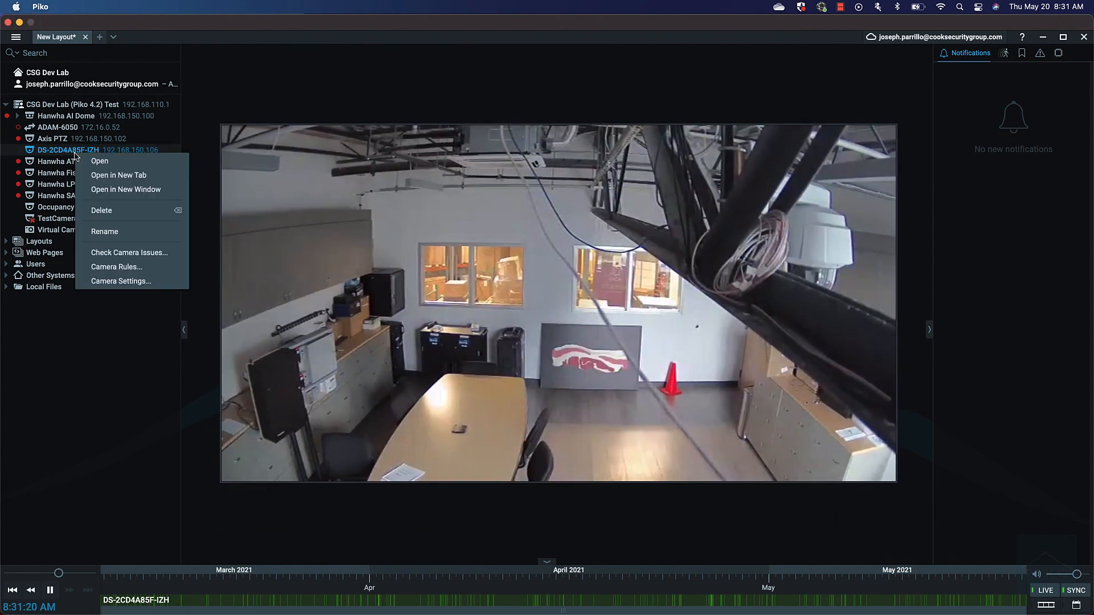
{"action": "left_click", "coordinate": [94, 433]}
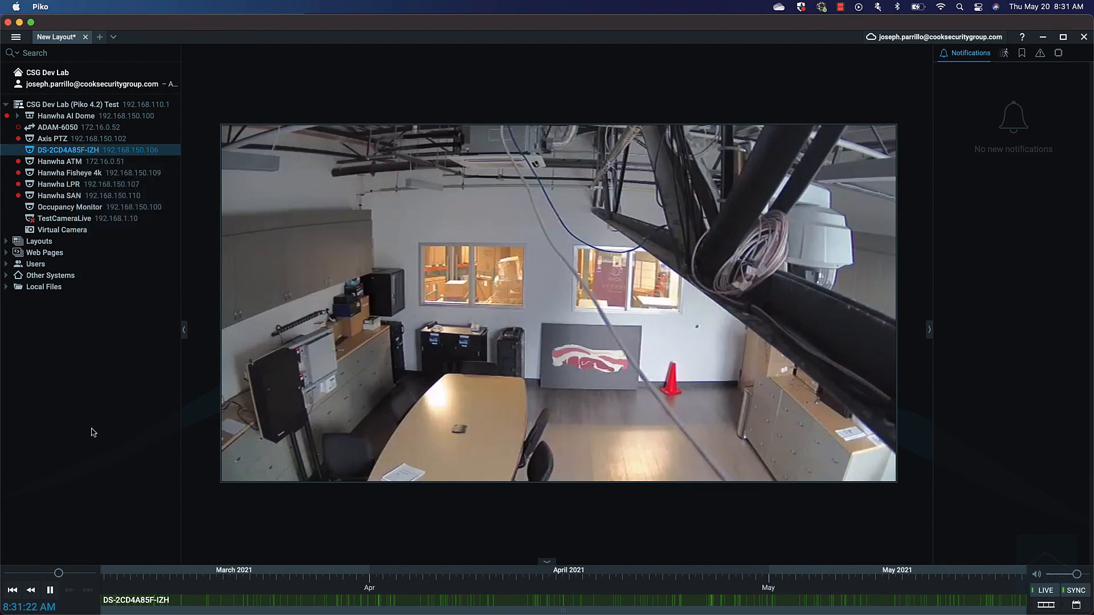